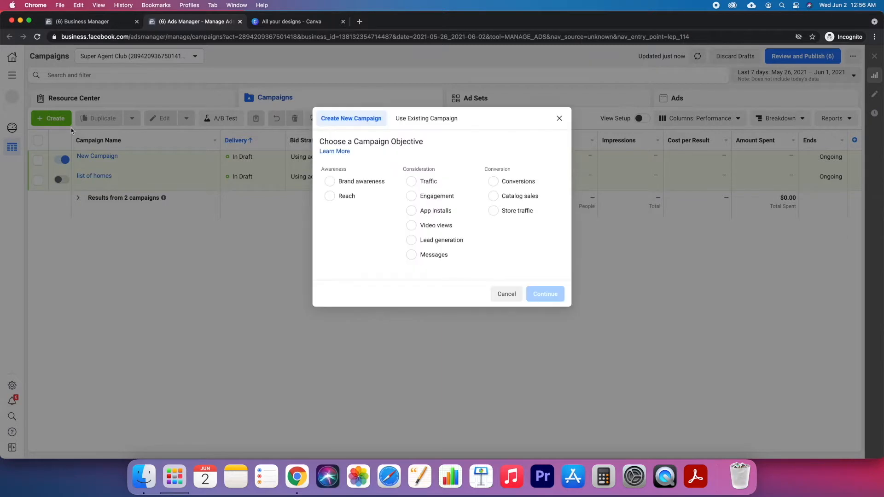
Step: Create a new campaign with the Lead generation objective, declare Housing as its special ad category, and continue to the ad set
click(449, 251)
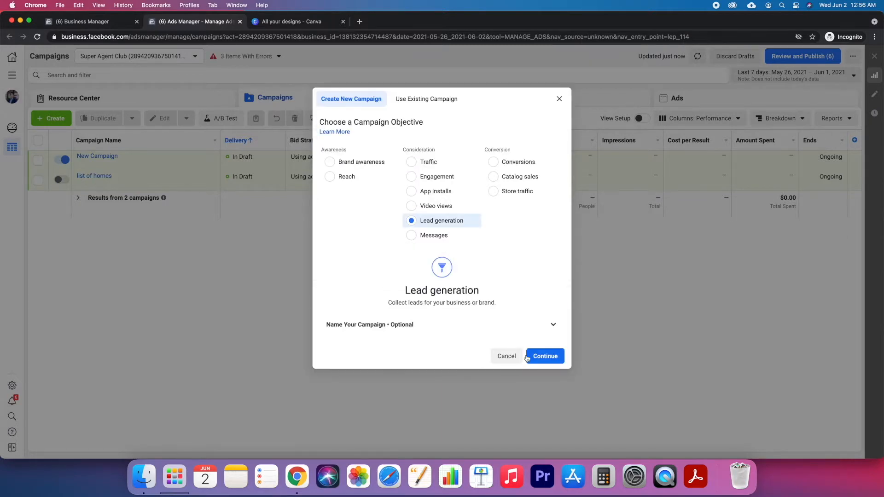
click(545, 357)
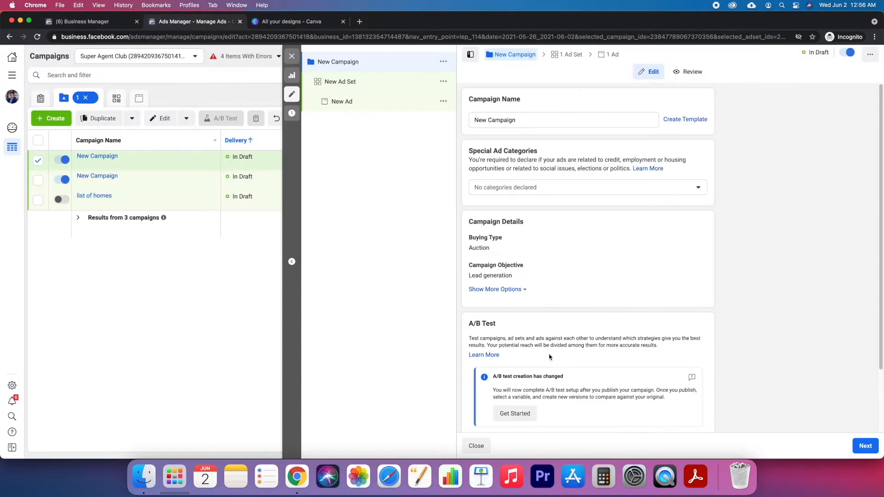
click(551, 188)
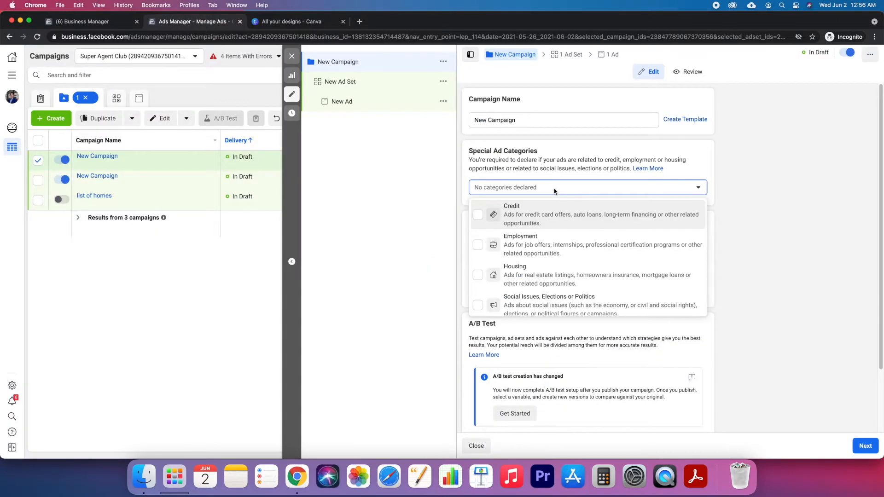
click(552, 276)
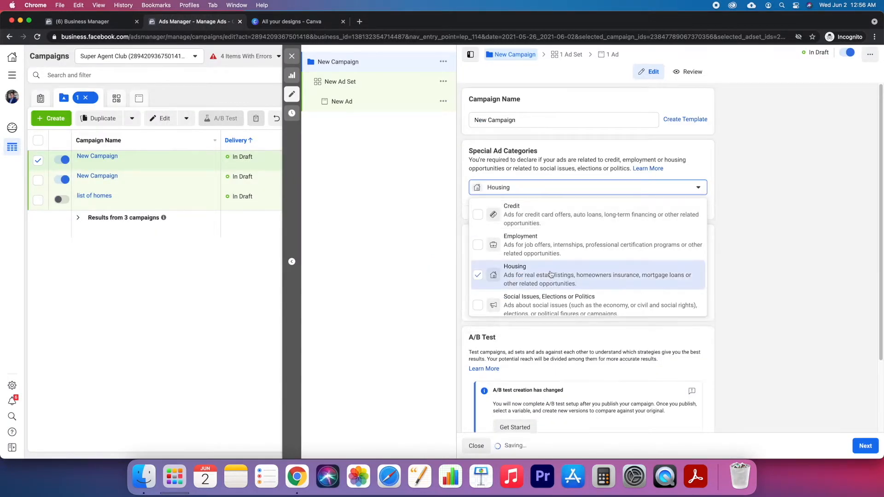
click(726, 275)
scroll(556, 275, down, 4)
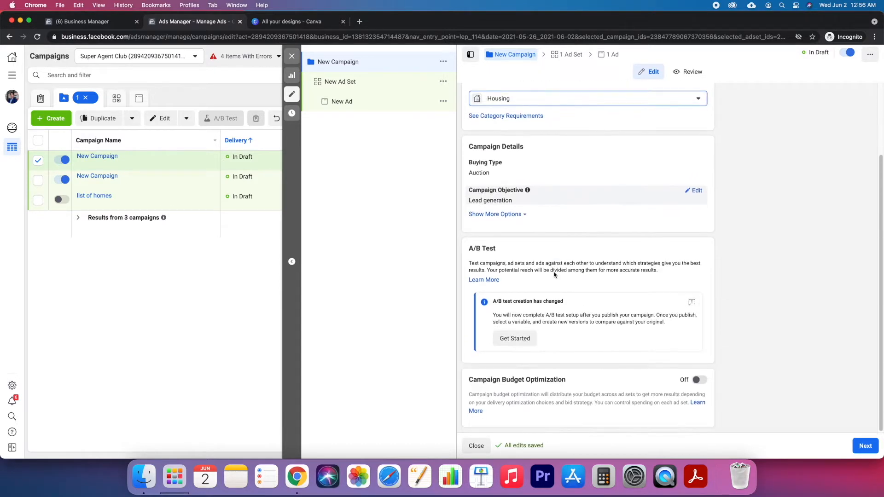
click(865, 446)
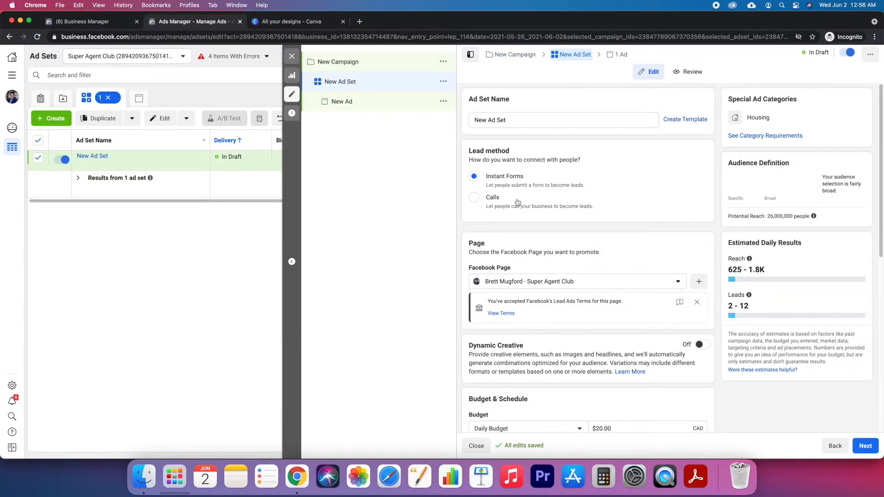
Step: Review the ad set's page, dynamic creative, budget, schedule and audience settings
scroll(530, 258, down, 4)
scroll(530, 297, down, 2)
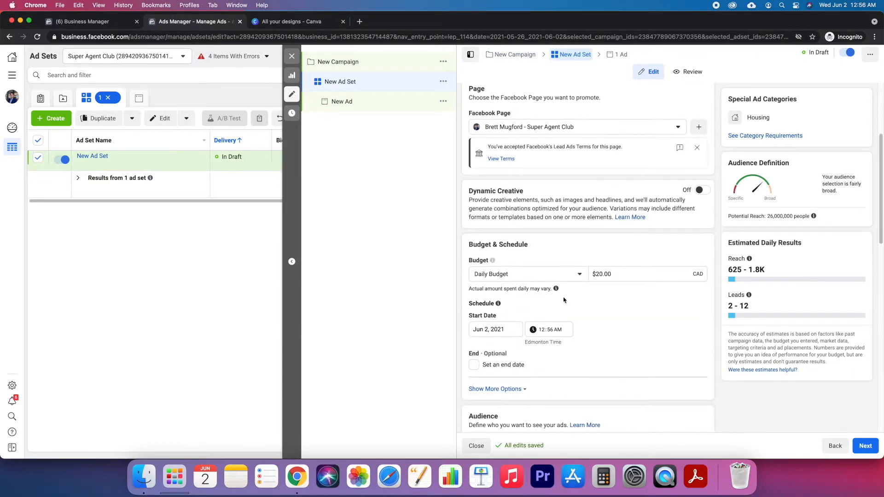
scroll(599, 313, down, 1)
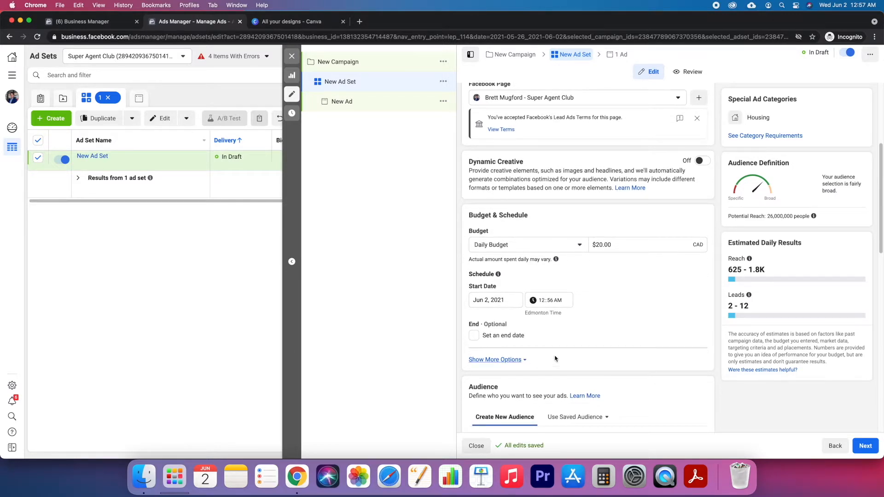
scroll(646, 348, down, 2)
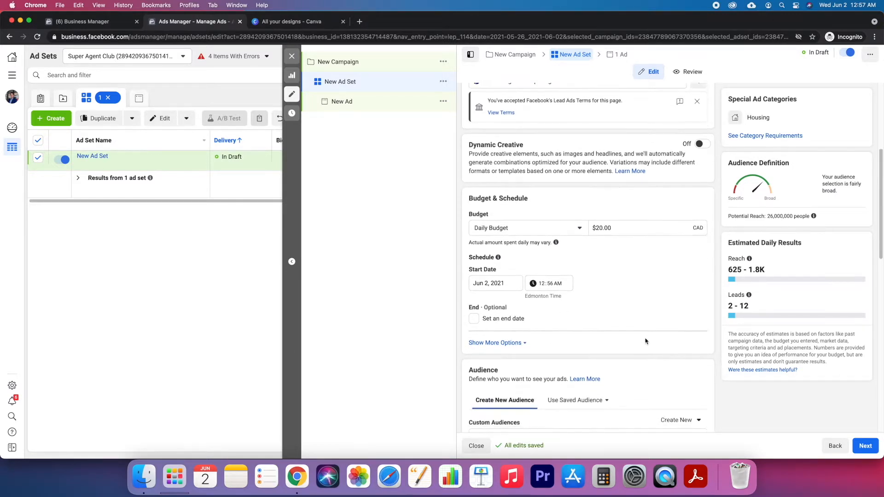
scroll(639, 335, down, 1)
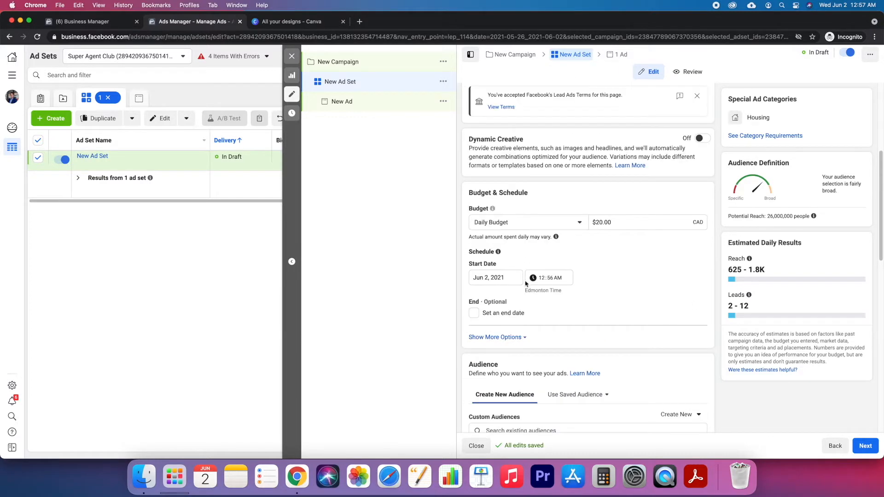
scroll(603, 308, down, 1)
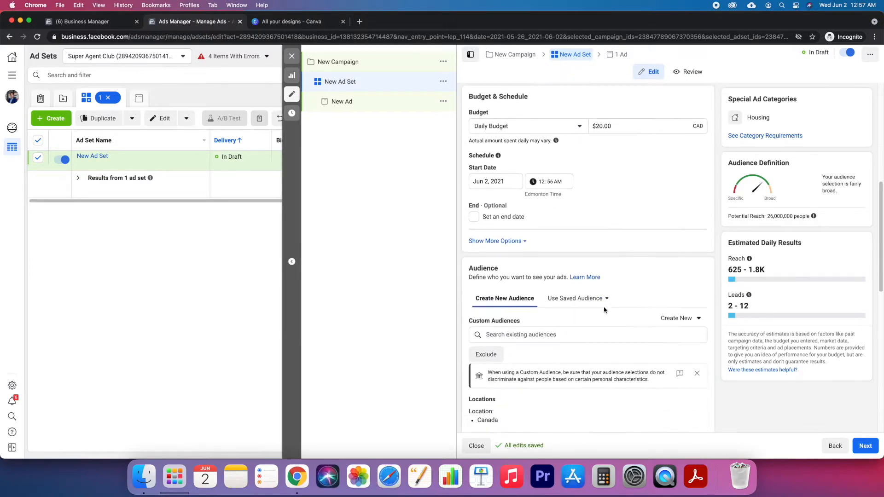
scroll(559, 313, down, 2)
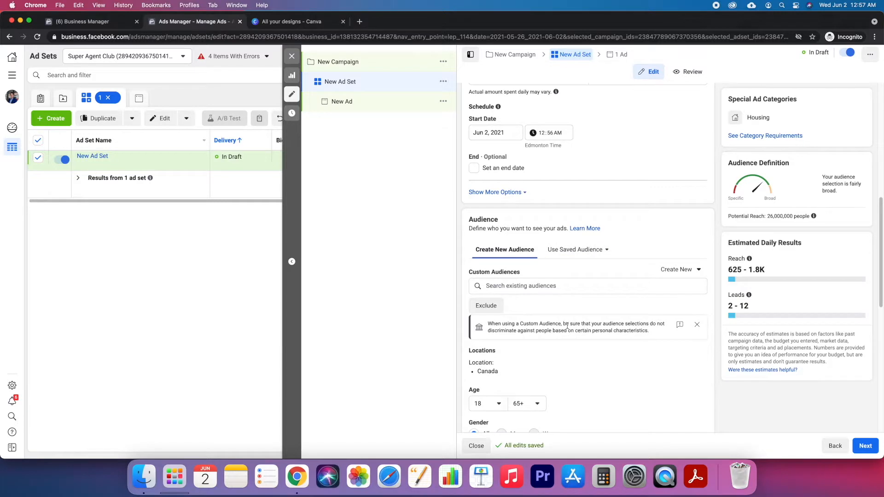
scroll(567, 325, down, 1)
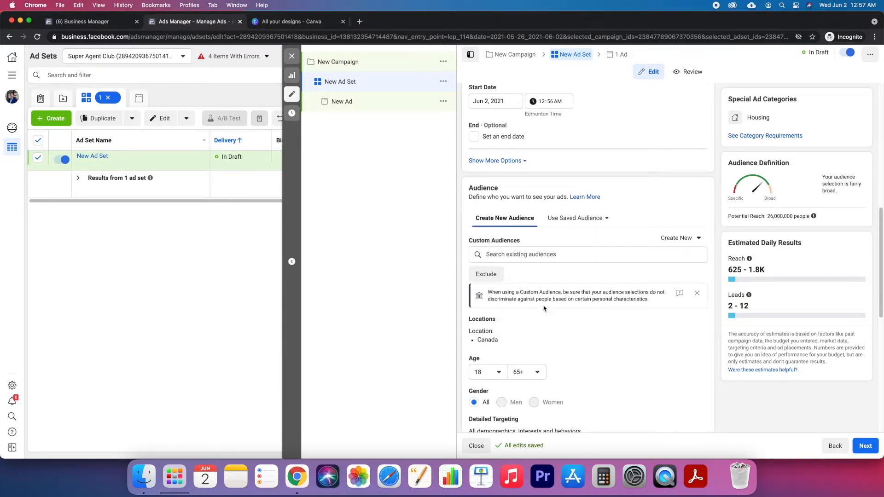
scroll(534, 266, down, 1)
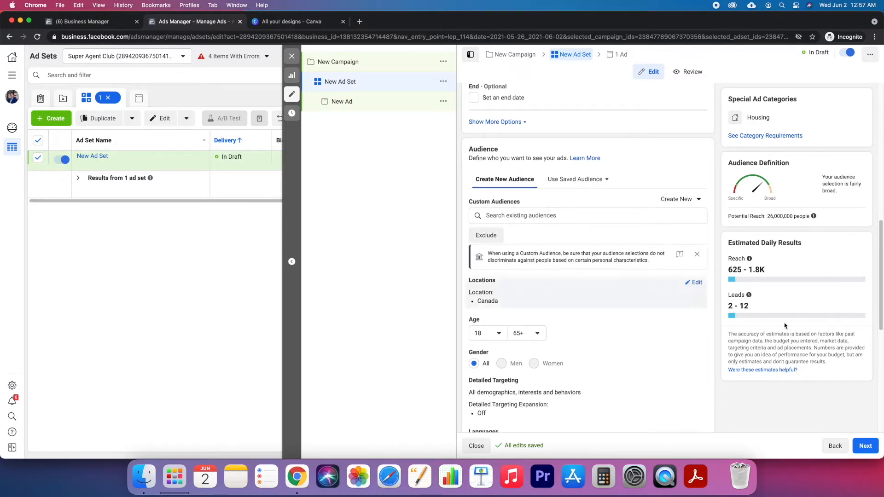
scroll(604, 306, down, 1)
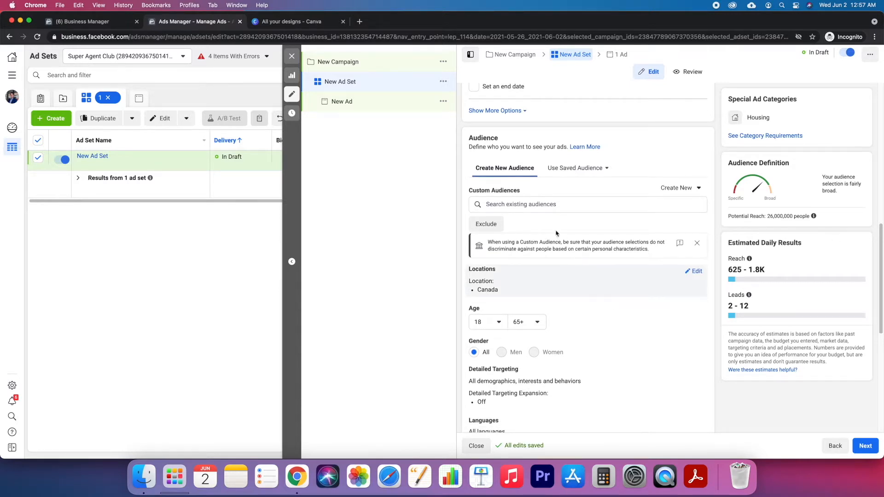
Step: Try the 90 Day Engagement - IG custom audience in the ad set and remove it again
click(541, 206)
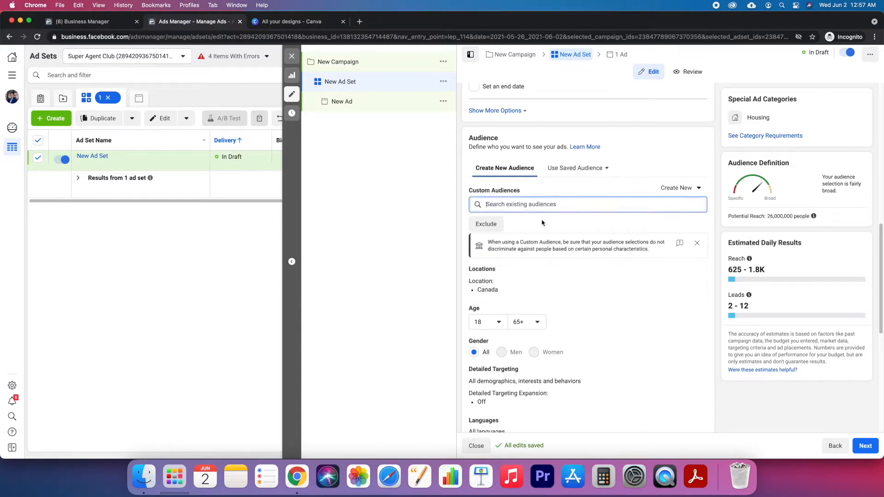
click(583, 266)
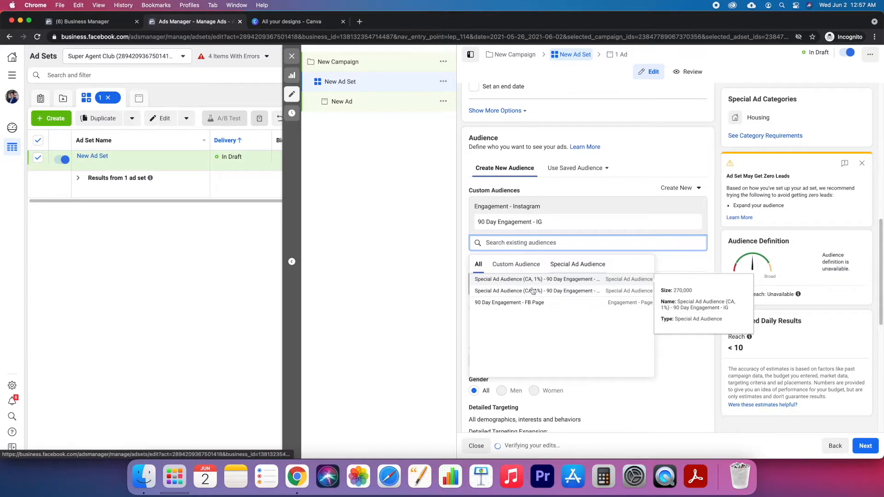
click(417, 292)
scroll(640, 315, down, 2)
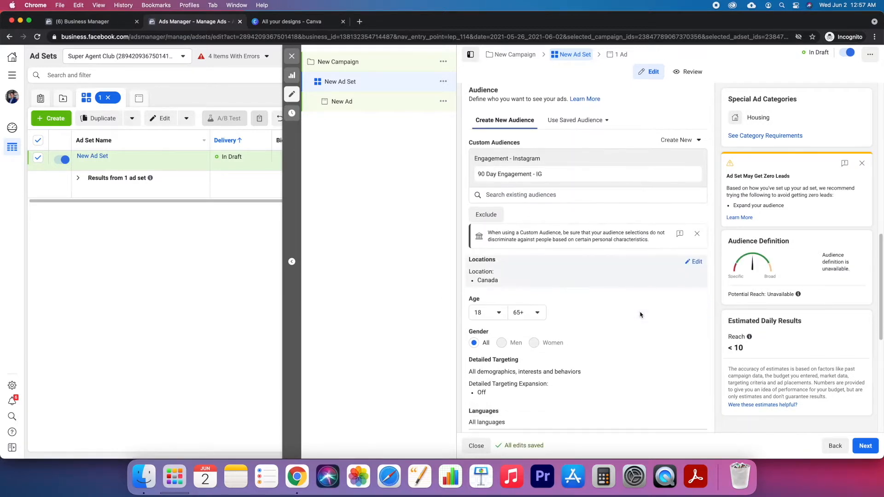
scroll(640, 315, down, 2)
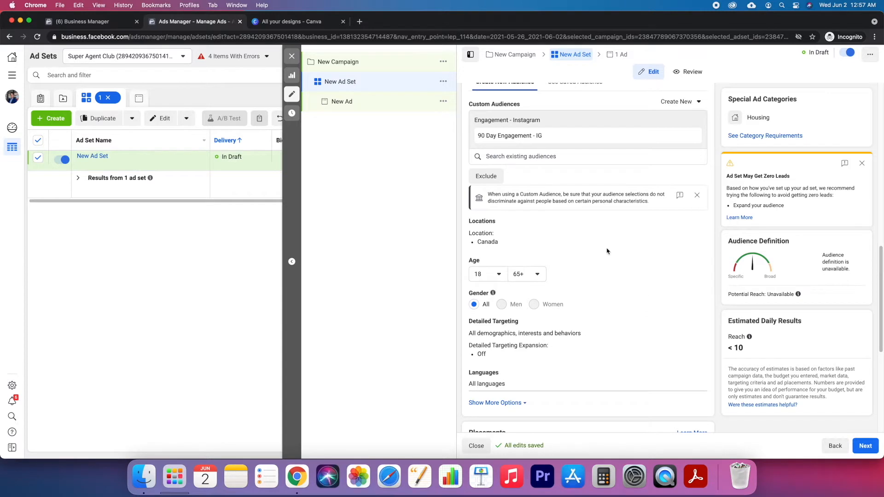
scroll(607, 254, up, 1)
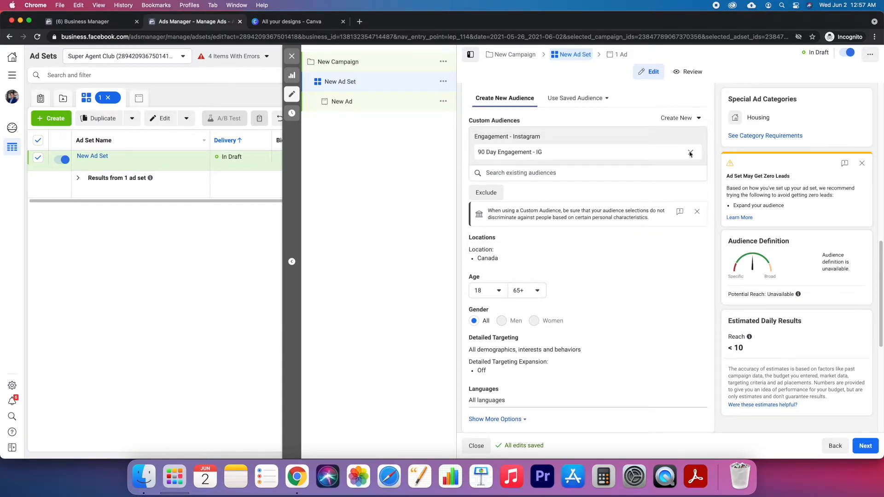
click(691, 153)
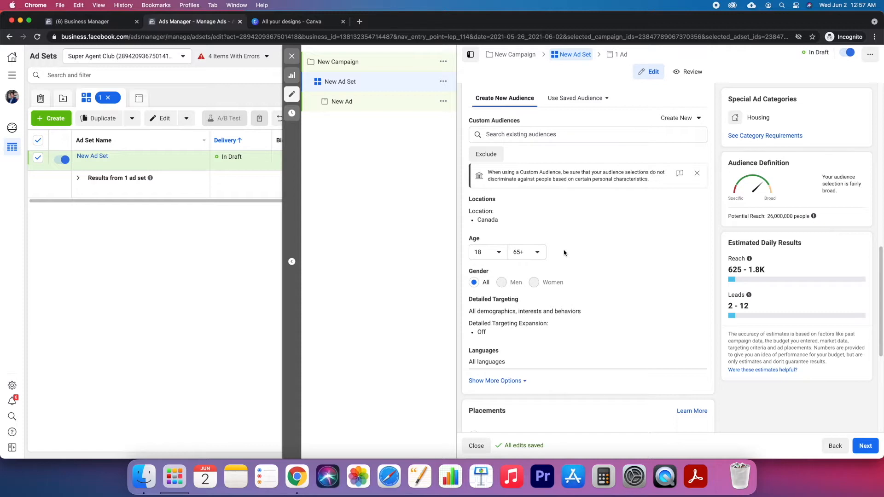
Step: Switch the ad set's placements to Manual Placements
scroll(628, 277, down, 4)
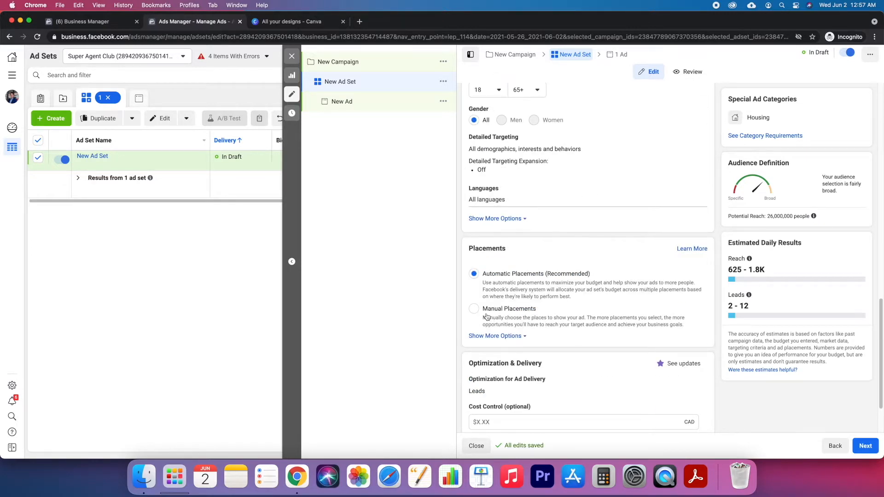
click(486, 317)
Step: Replace the country-wide audience location with the city of Edmonton, Alberta
scroll(529, 304, up, 4)
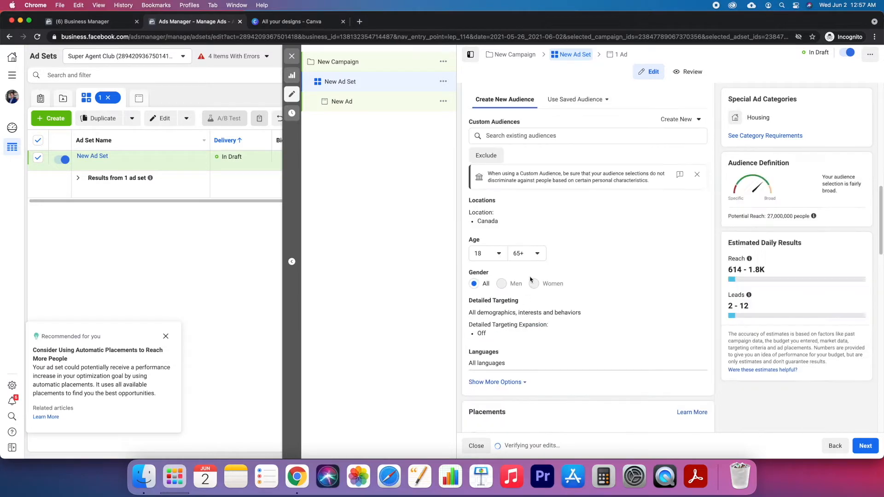
scroll(523, 258, up, 1)
click(696, 214)
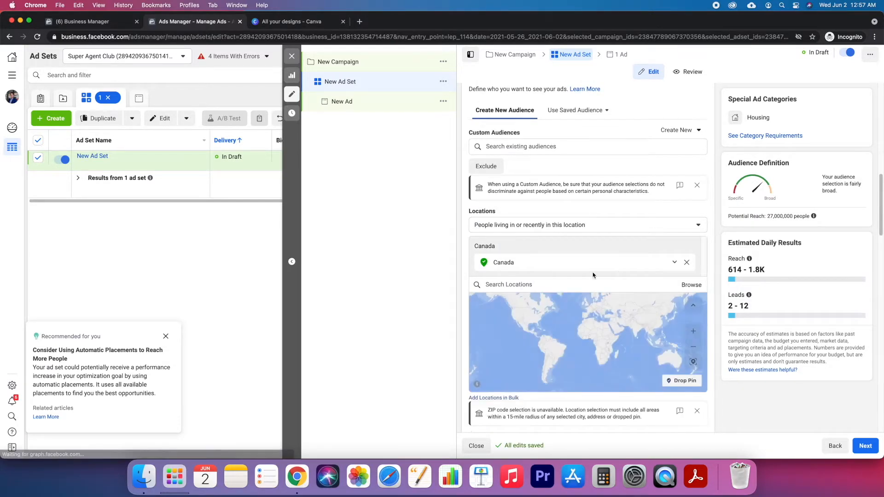
click(553, 285)
text(edmonton)
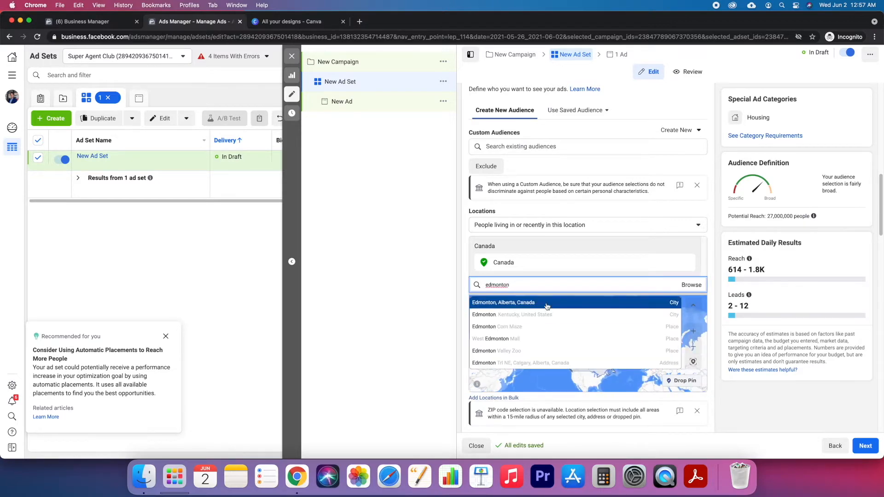
click(549, 302)
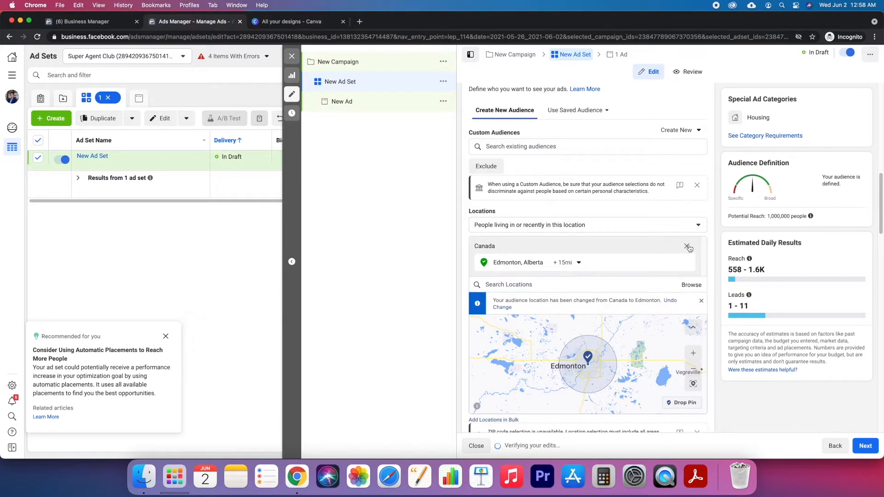
click(688, 248)
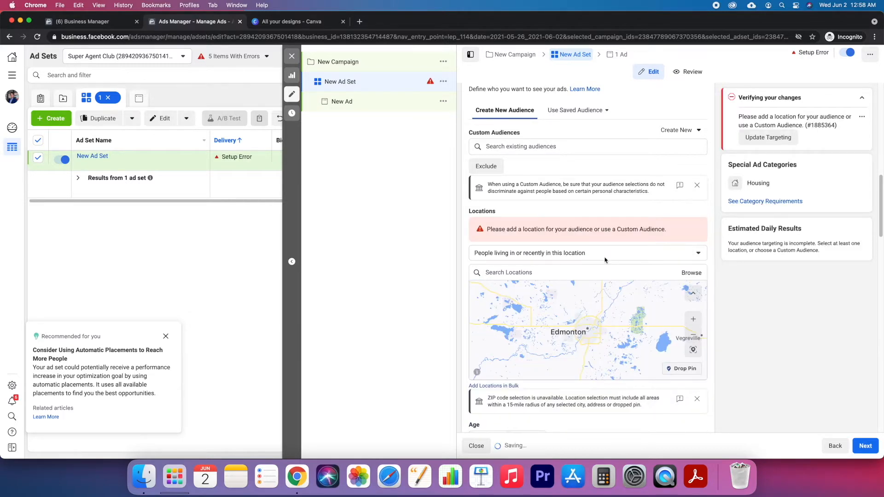
text(edmo)
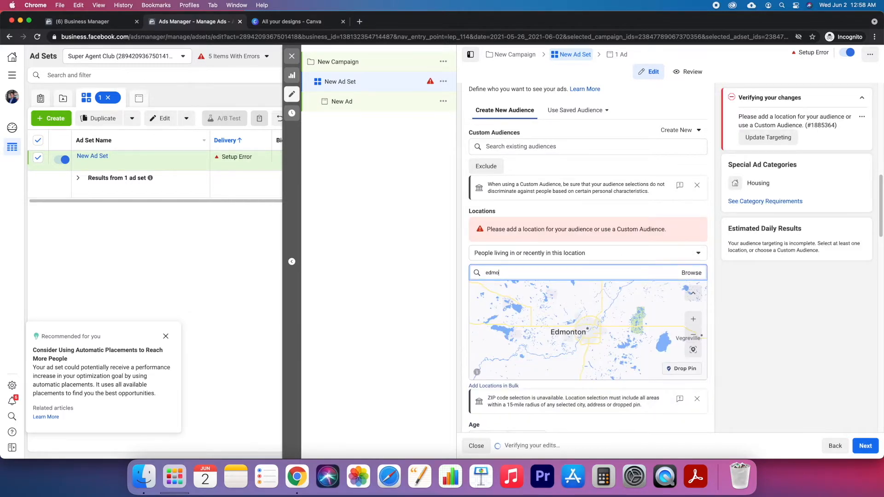
click(511, 290)
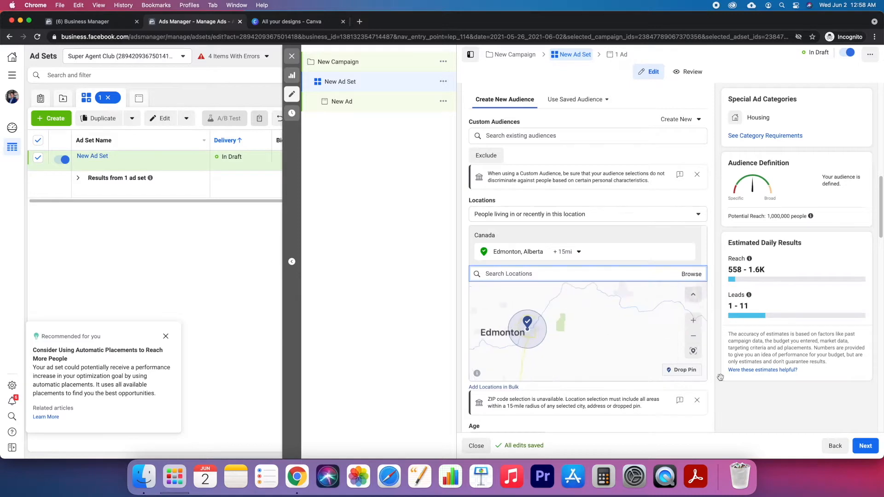
Step: Exclude the Apps and Sites, In-Article, Search, In-Stream and Stories placements from the ad set, keeping Feeds
scroll(585, 322, down, 10)
scroll(645, 378, down, 5)
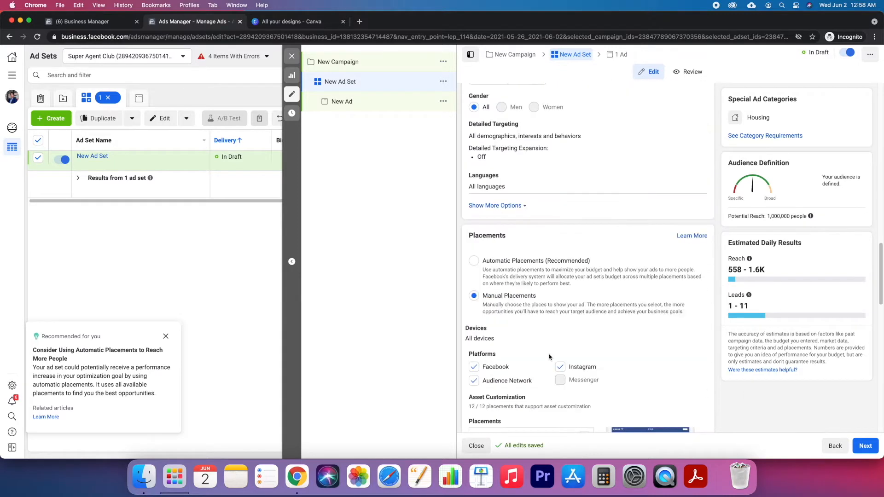
scroll(498, 341, down, 10)
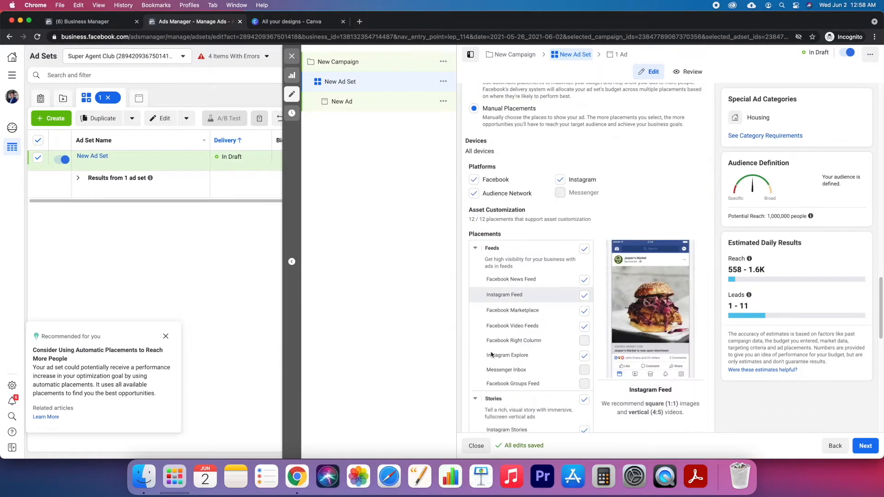
scroll(530, 351, down, 6)
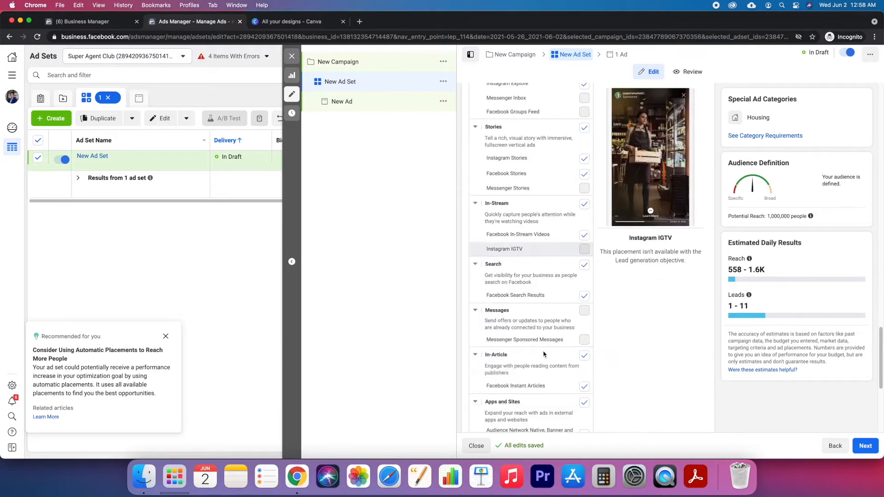
click(584, 405)
scroll(584, 405, down, 3)
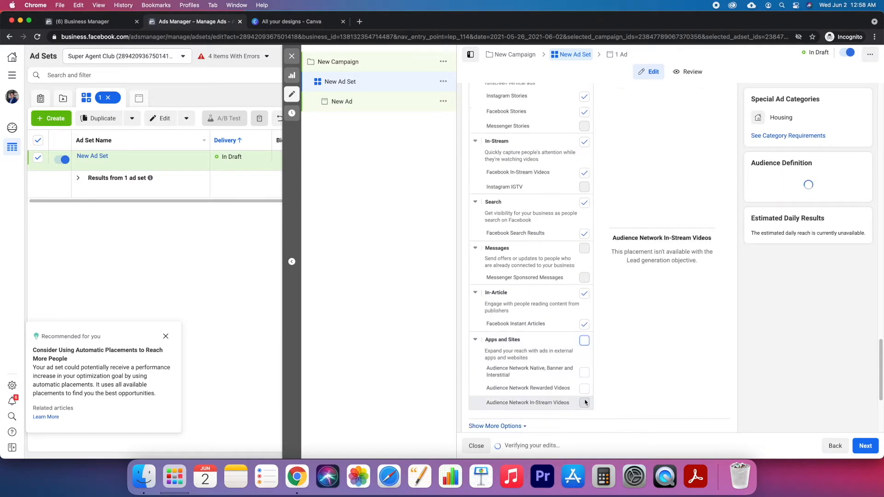
click(585, 294)
click(584, 202)
click(584, 142)
scroll(585, 152, up, 4)
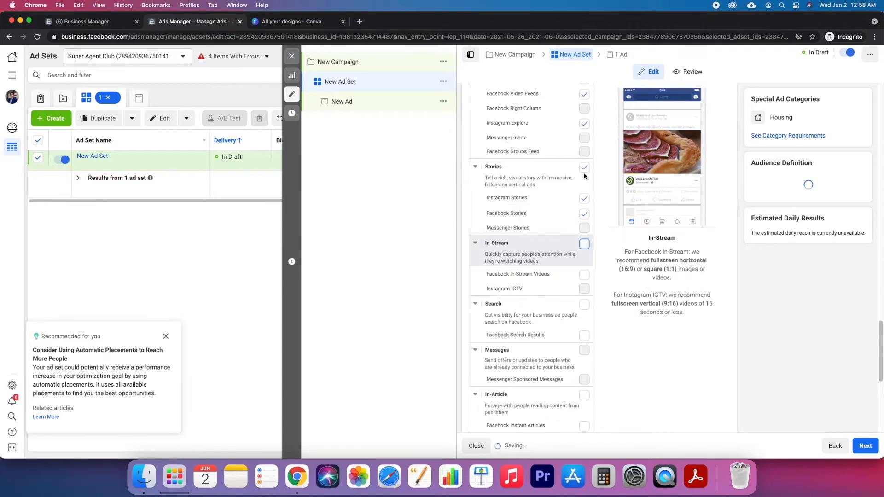
click(584, 177)
scroll(585, 176, up, 3)
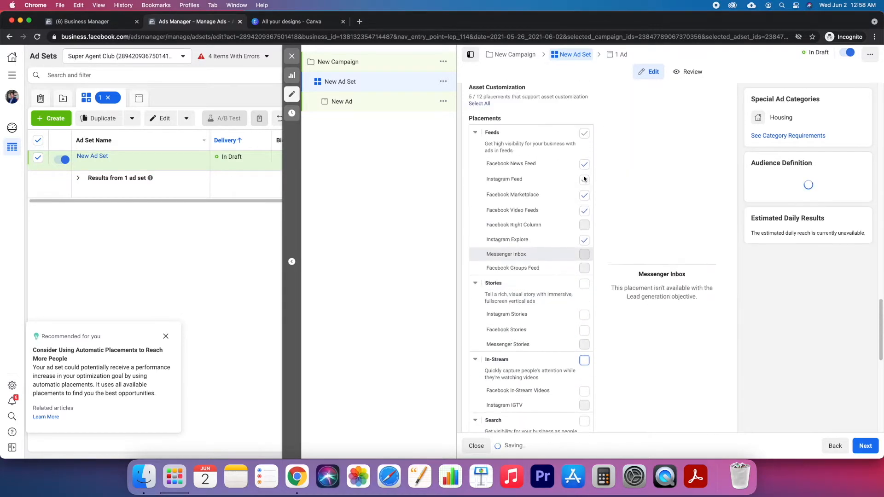
Step: Exclude the Instagram Explore, Instagram Feed and Facebook Video Feeds placements, keeping Facebook News Feed and Facebook Marketplace
click(584, 241)
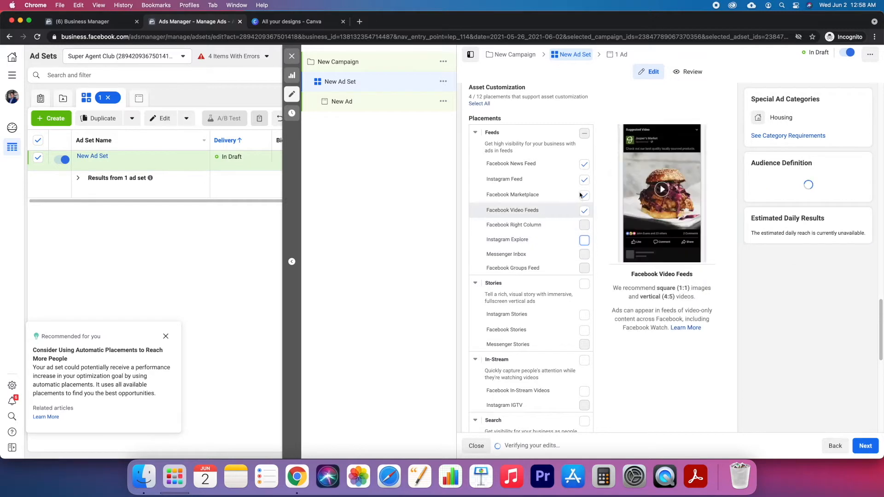
click(584, 180)
click(583, 212)
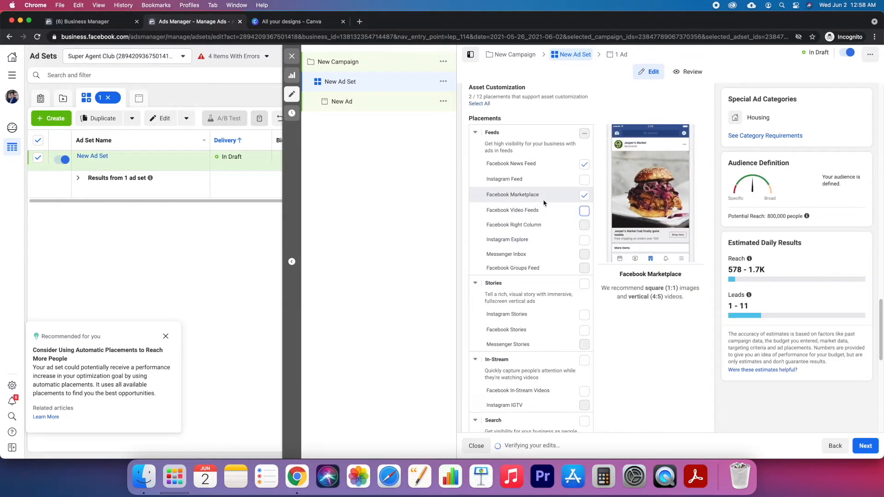
Step: Finish the ad set and continue to the ad level, going to the ad's media and text settings
scroll(532, 345, down, 8)
scroll(532, 346, down, 1)
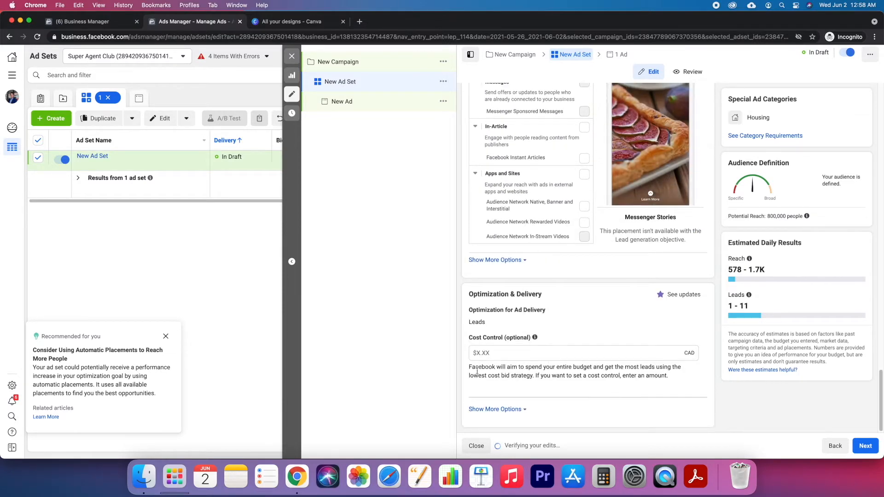
click(866, 449)
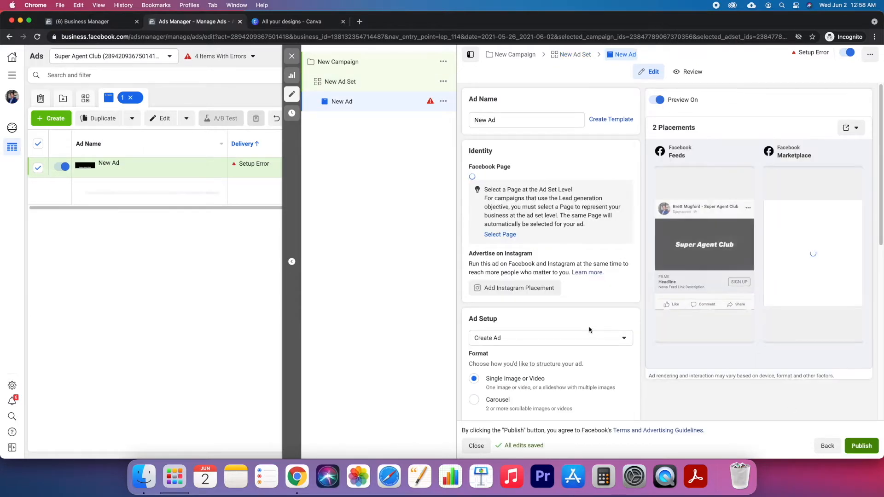
scroll(562, 343, down, 3)
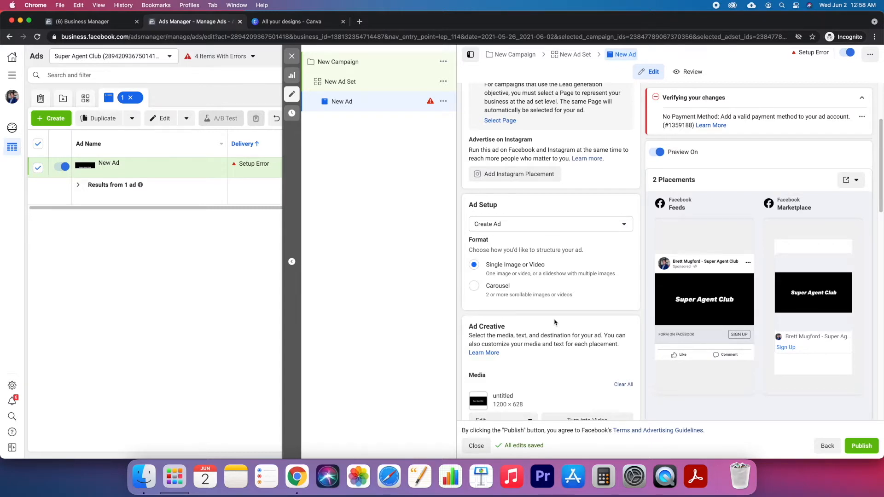
scroll(582, 308, down, 2)
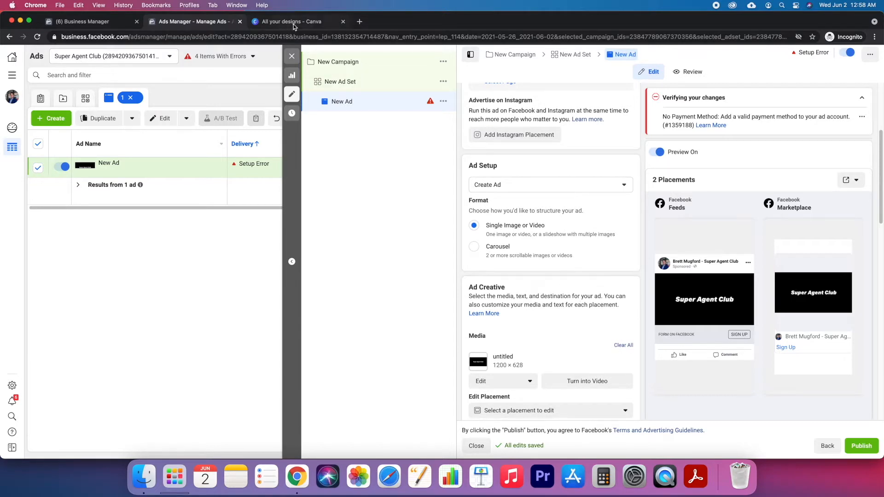
scroll(578, 307, down, 3)
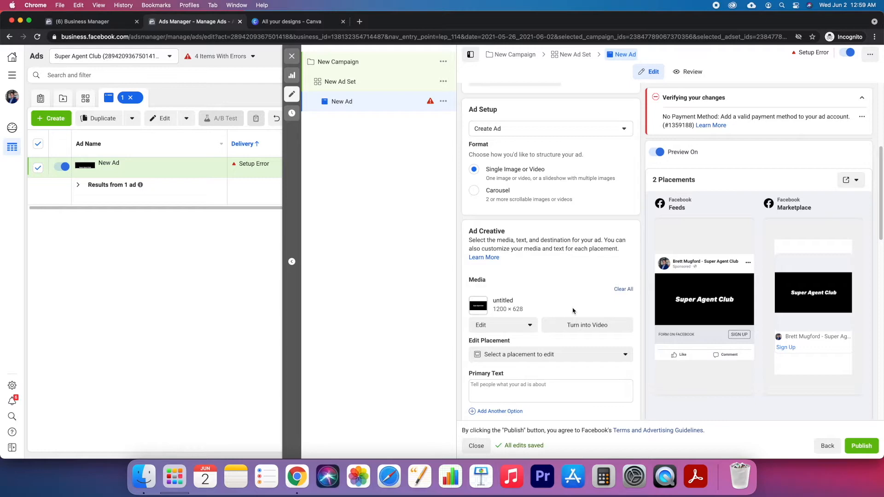
scroll(575, 323, down, 3)
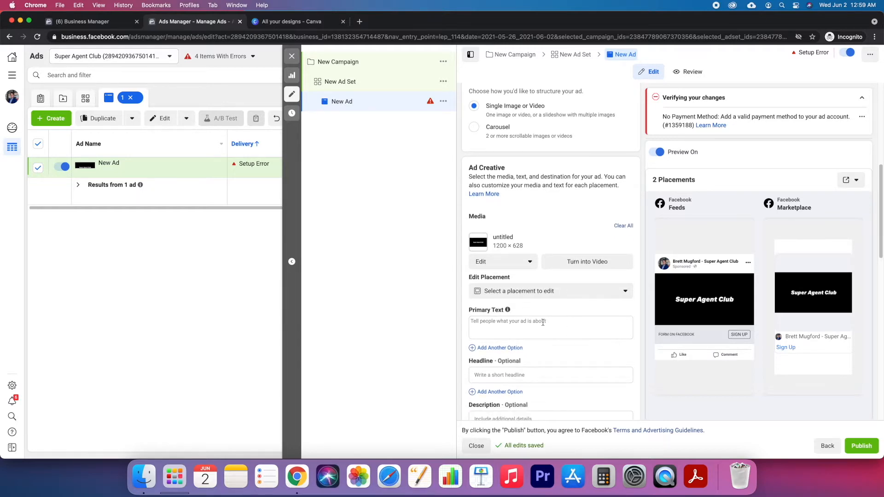
Step: Switch to Canva, open the "increase my homes value" design and view it at 24% zoom
click(302, 22)
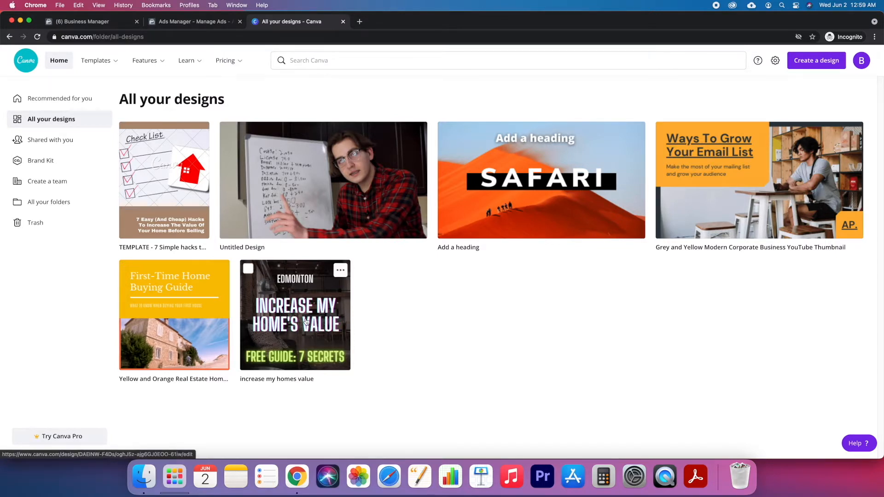
click(321, 323)
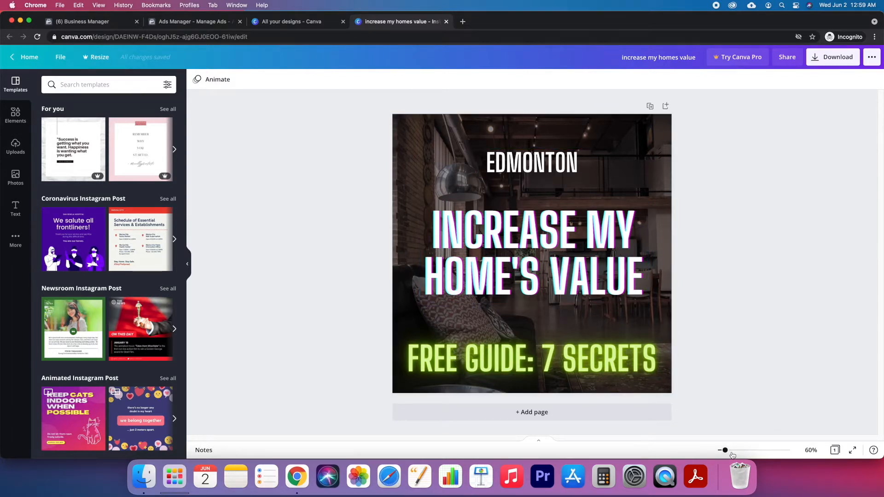
drag(727, 454, 690, 455)
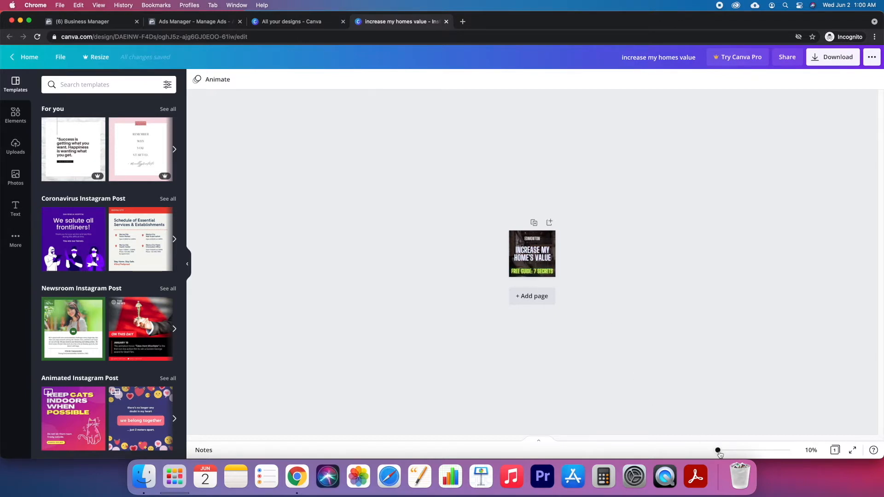
drag(717, 449, 722, 450)
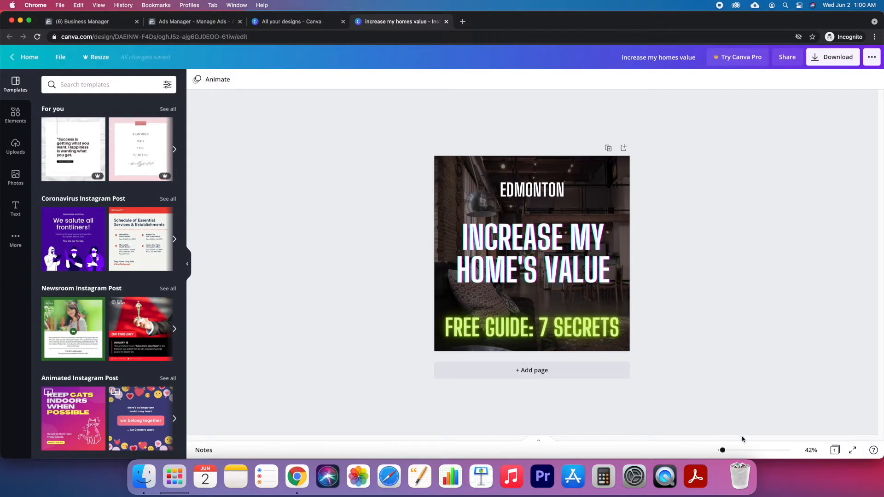
drag(724, 451, 721, 453)
Step: Download the design as a PNG at 1080 × 1080 px and dismiss the sharing offer
click(844, 61)
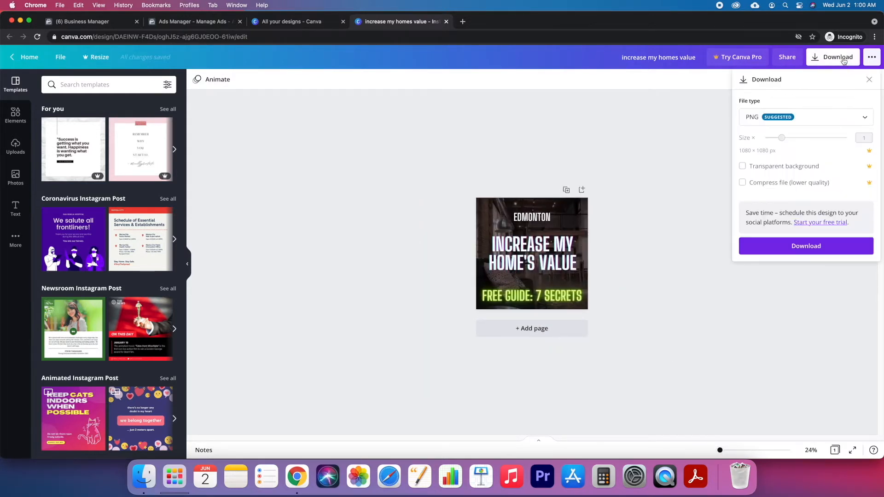
click(818, 247)
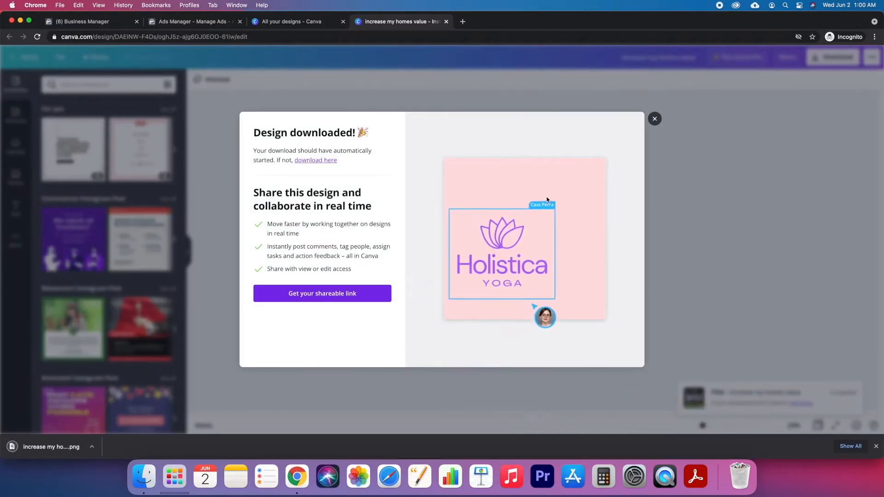
click(655, 119)
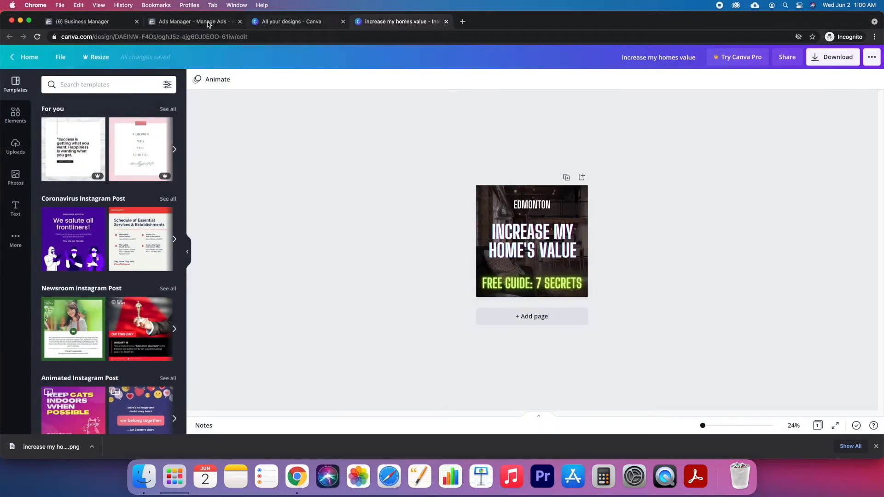
Step: Switch back to Ads Manager and replace the ad's media with an upload of increase my homes value.png, accepting the square 1:1 crop
click(194, 21)
click(502, 269)
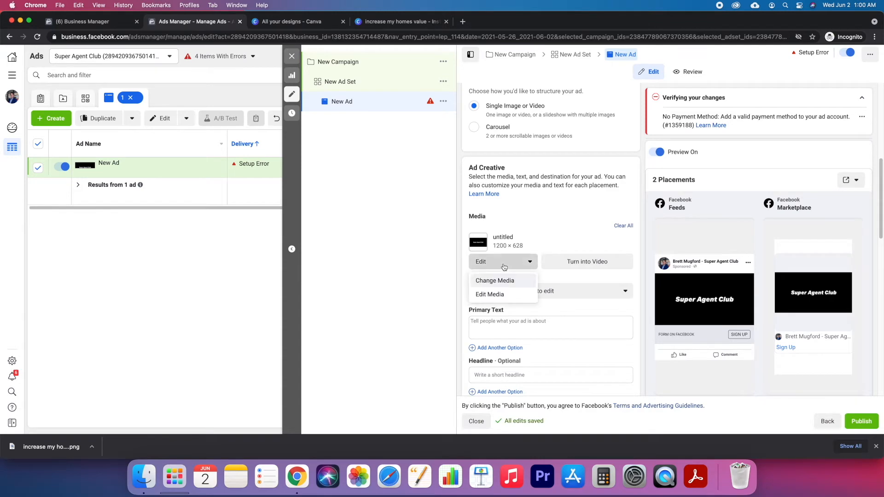
click(509, 282)
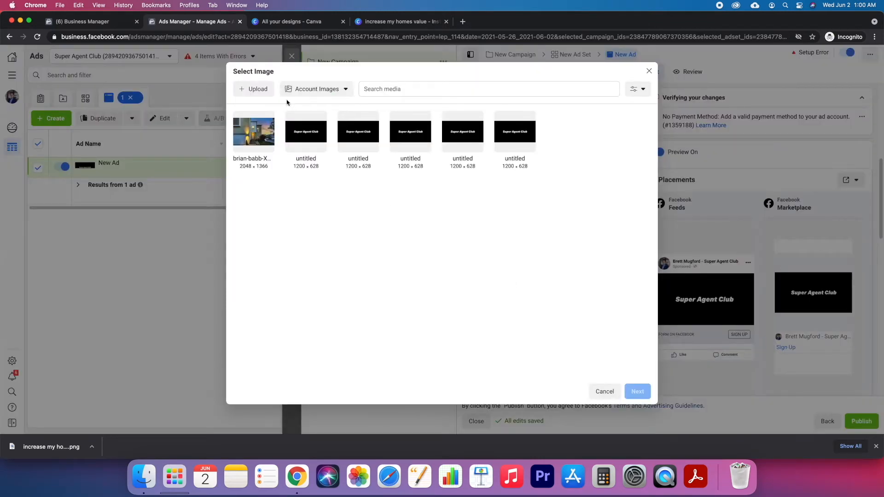
click(267, 89)
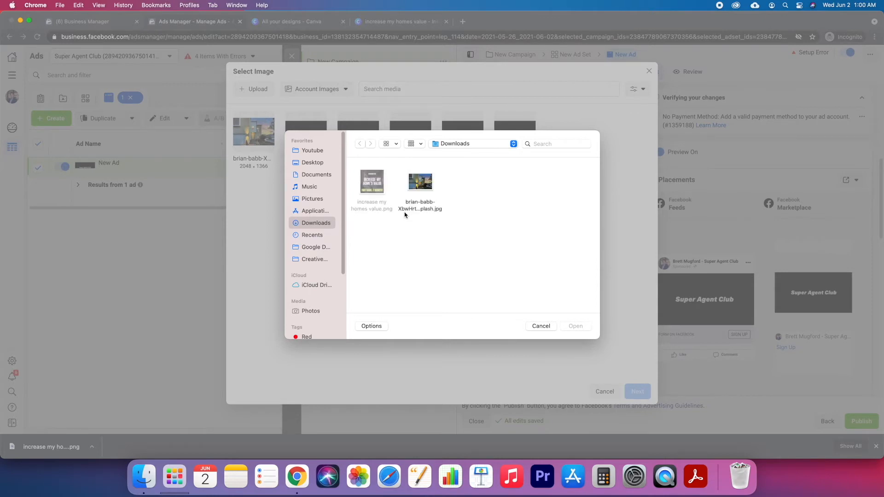
click(373, 184)
click(576, 326)
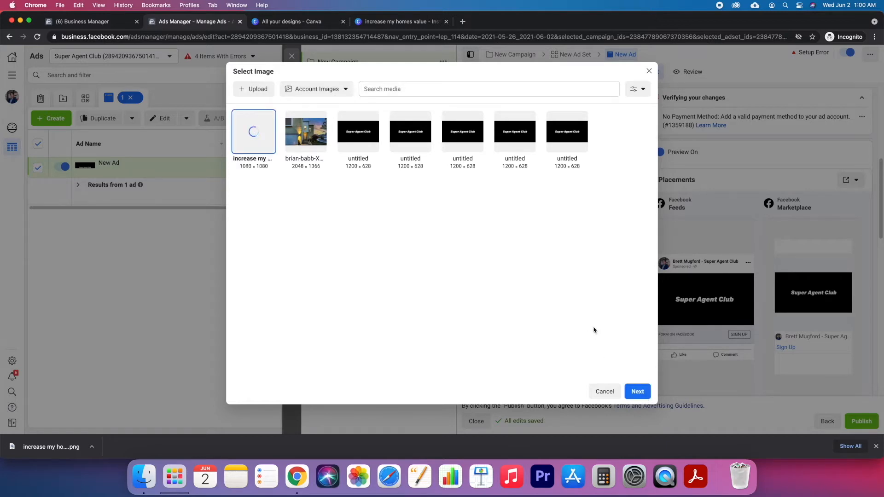
click(639, 391)
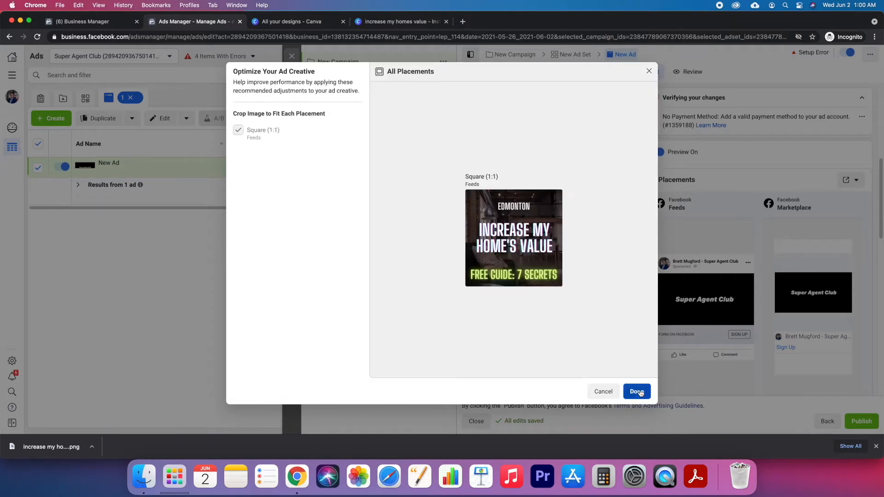
click(641, 393)
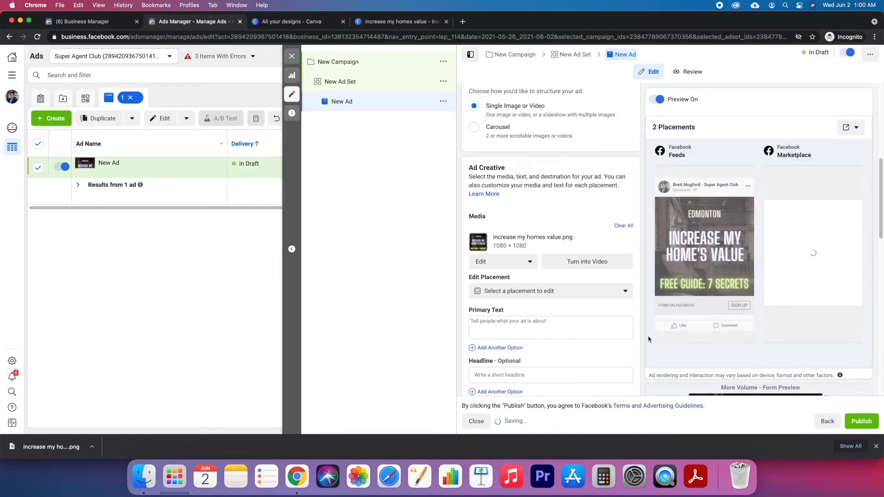
Step: Start the ad's primary text with "ATTENTION EDMONTON" enclosed between two house with garden emojis
scroll(541, 318, down, 3)
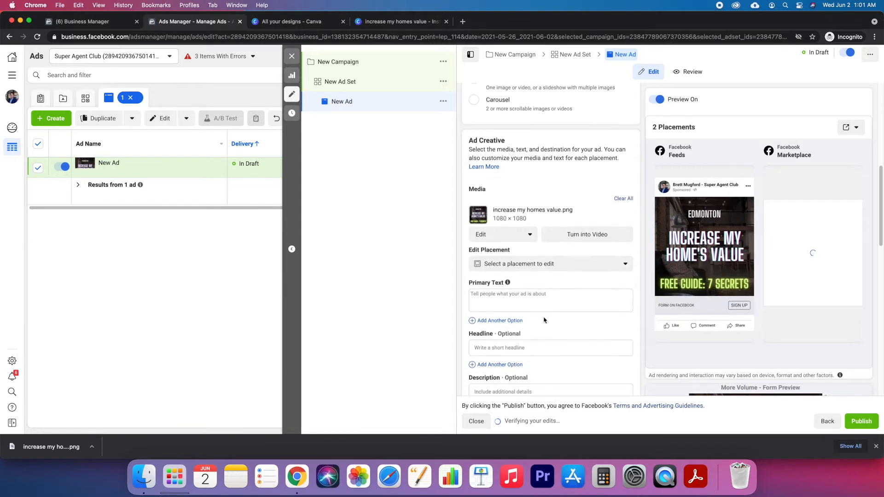
scroll(541, 313, down, 3)
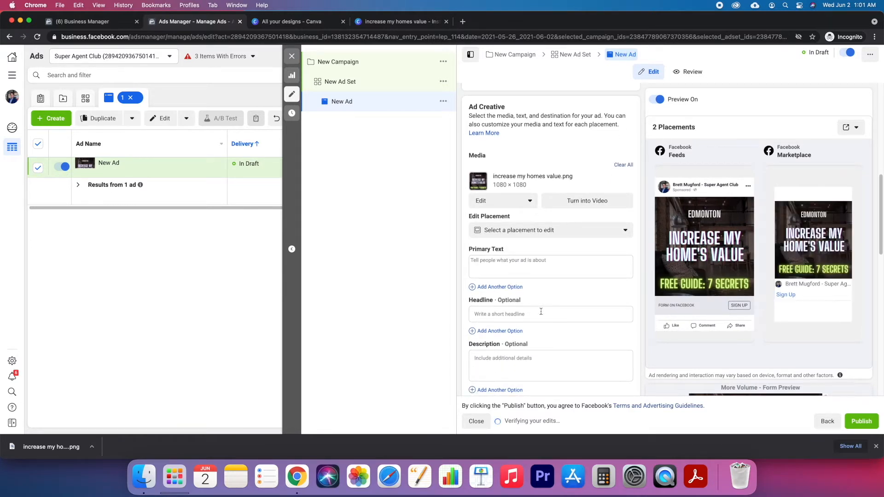
click(543, 254)
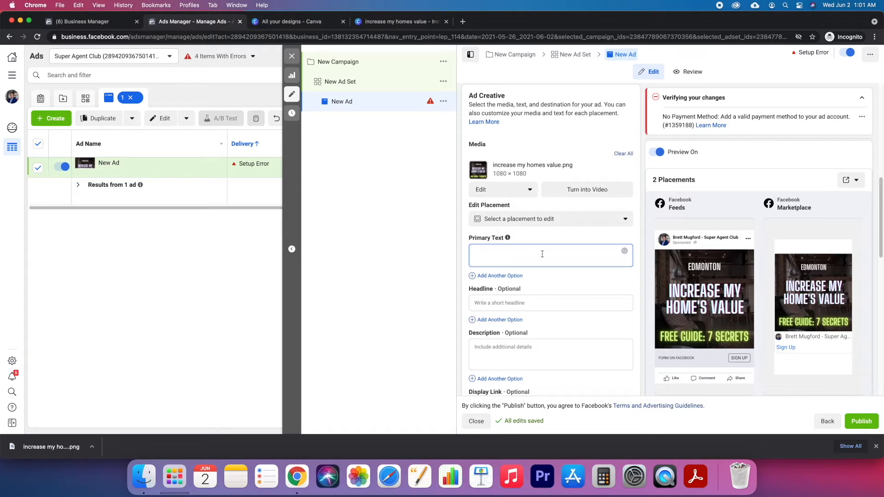
key(ctrl+super+space)
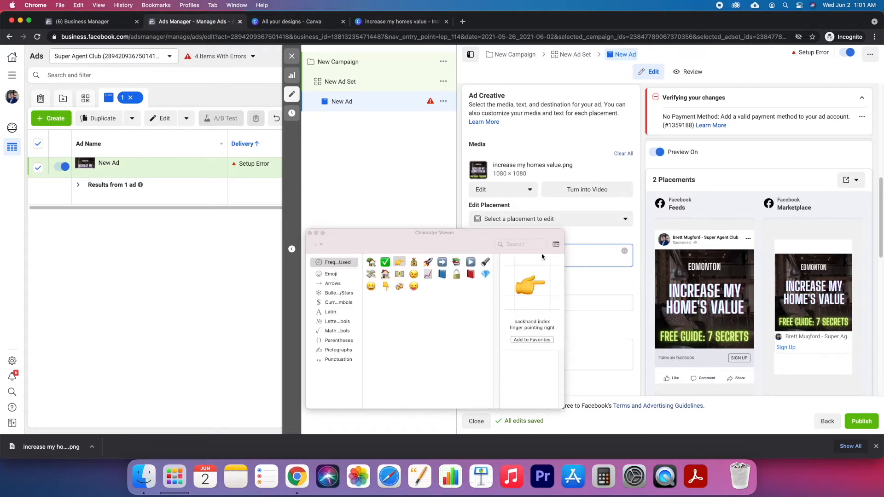
click(372, 262)
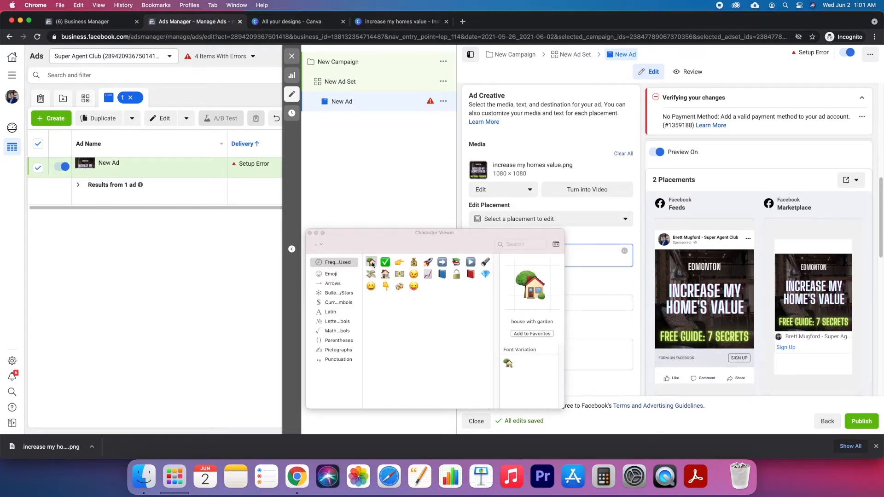
double_click(371, 262)
click(310, 232)
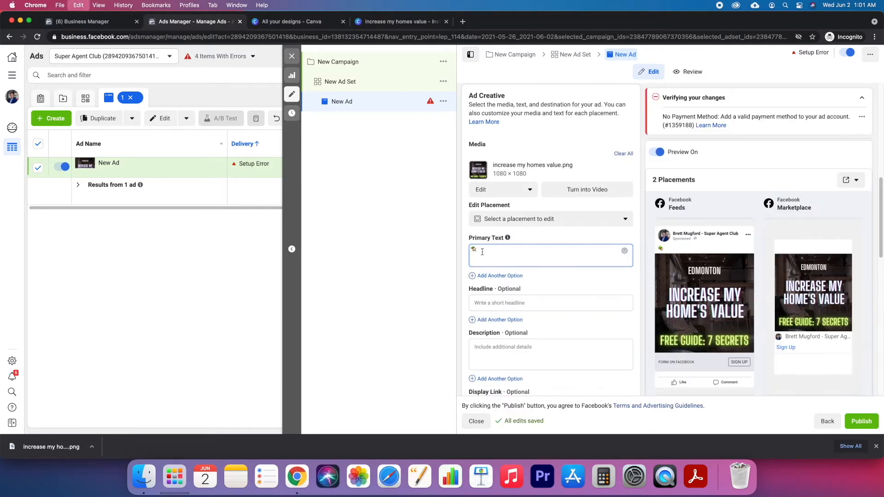
key(ctrl+super+space)
double_click(372, 262)
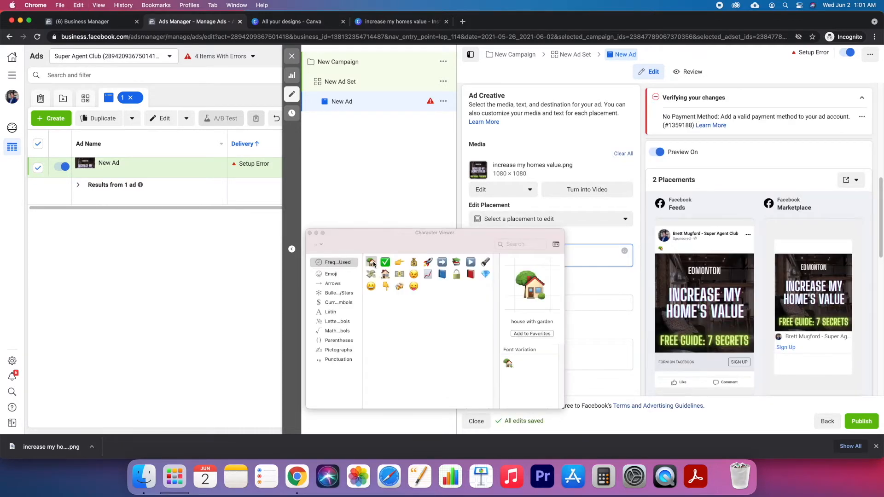
drag(330, 235, 350, 266)
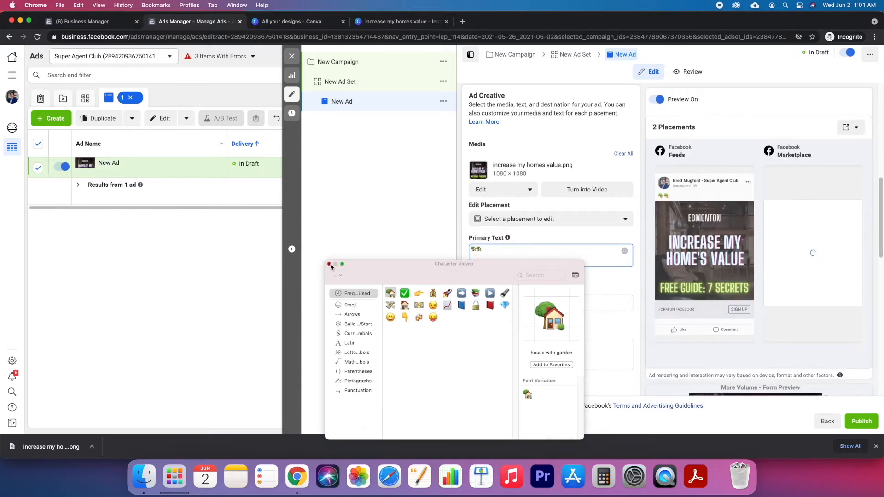
click(329, 264)
text(ATTENTION EDMONTON)
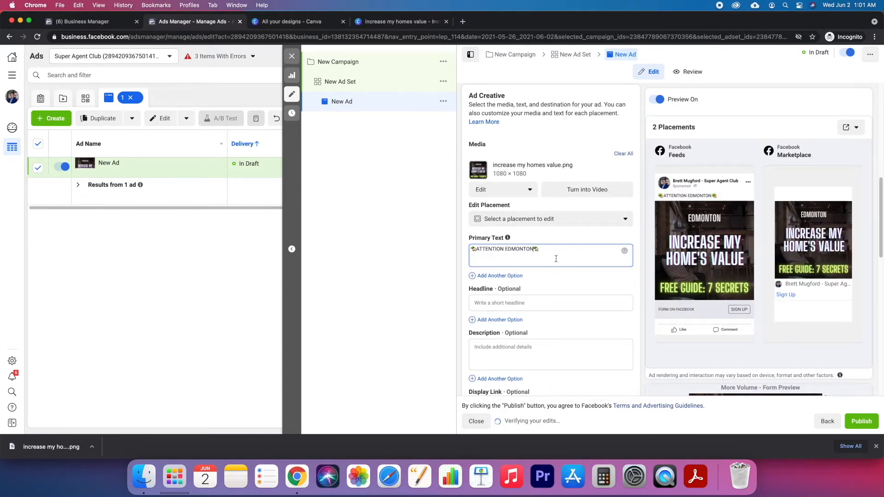
Step: Add the line "Are you considering selling your home?" to the primary text, separated by a blank line
key(Return)
text(Are)
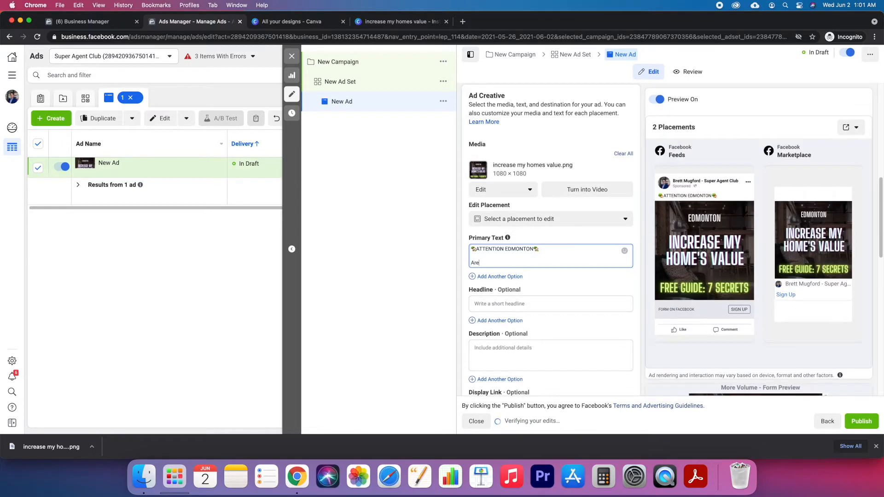
text( you considering selling)
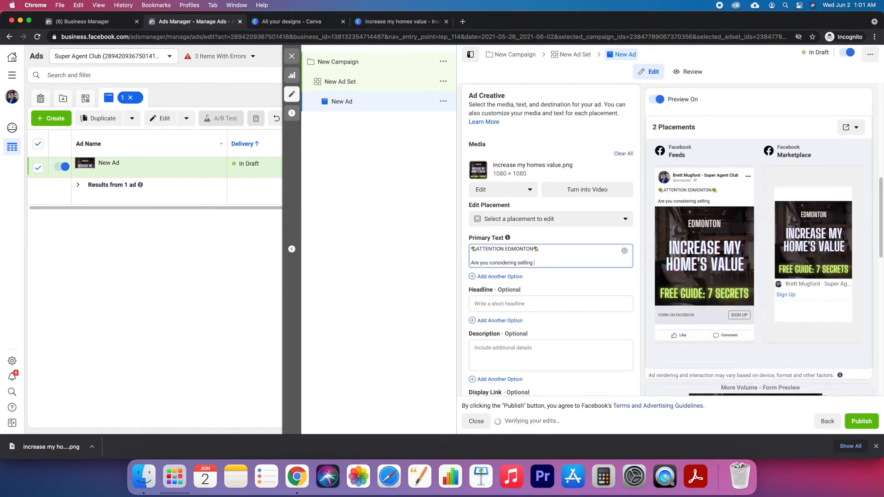
text( your home?)
key(Return)
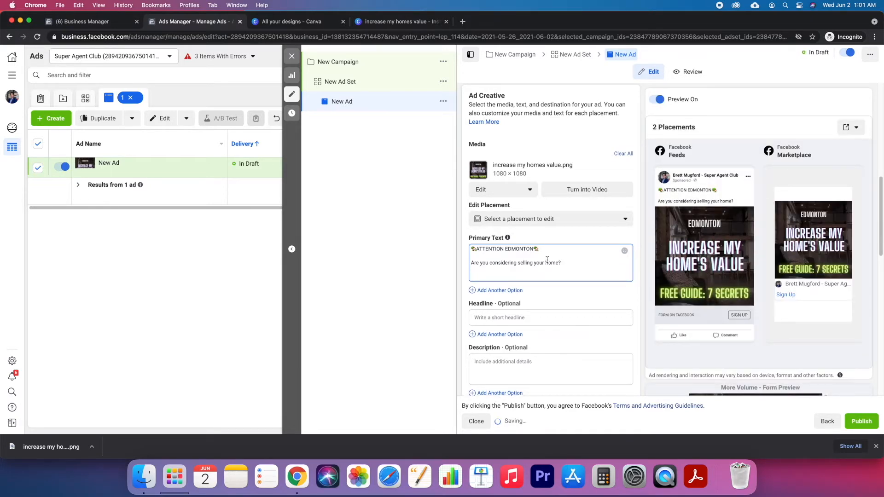
Step: Add the line "Here's a FREE guide to help you with 7 secrets to increasing it's value..." to the primary text, followed by a blank line
text(Her'es a)
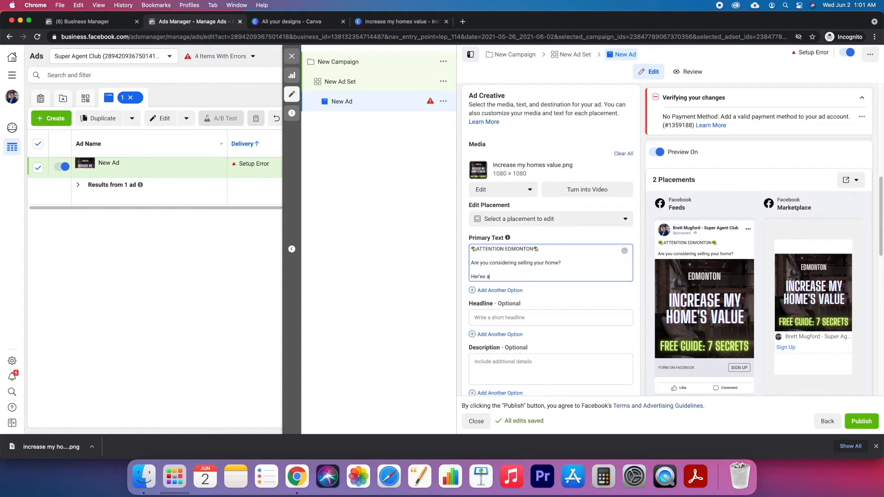
key(BackSpace)
key(BackSpace)
key(BackSpace)
key(BackSpace)
key(BackSpace)
text(e's a FREE guide to help you with 7 secrets)
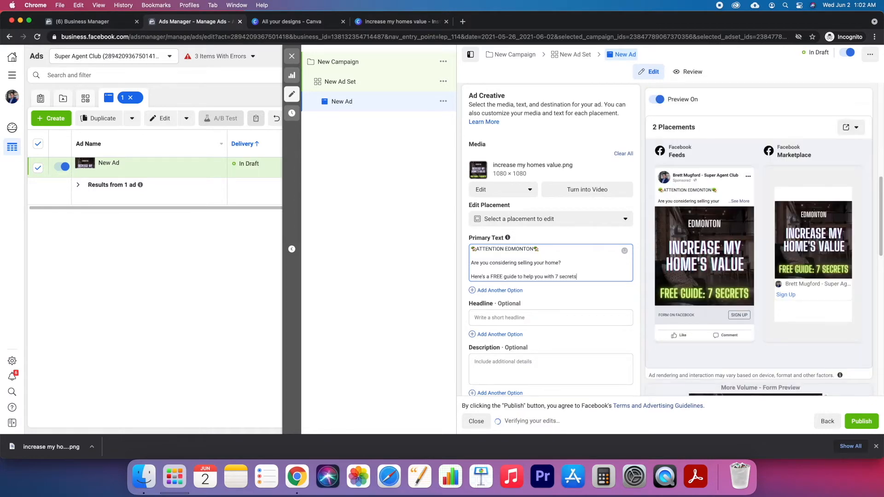
text( to increasing it's value)
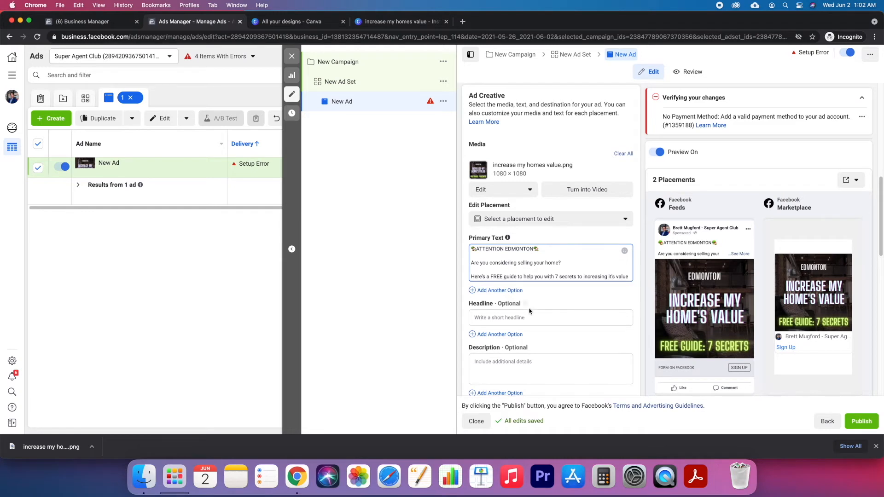
mouse_move(527, 303)
key(Return)
key(BackSpace)
text(..)
key(Return)
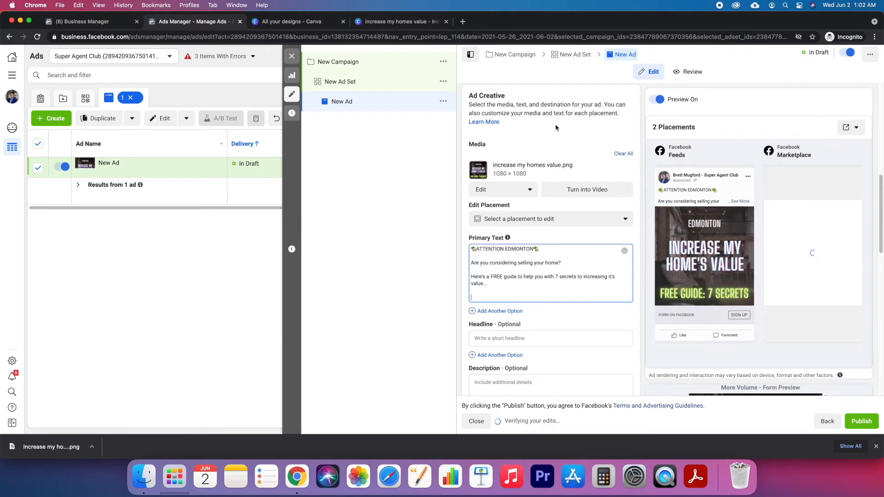
Step: Switch to Canva, open the "TEMPLATE - 7 Simple hacks" guide and review its pages through to the Curb Appeal section
click(303, 22)
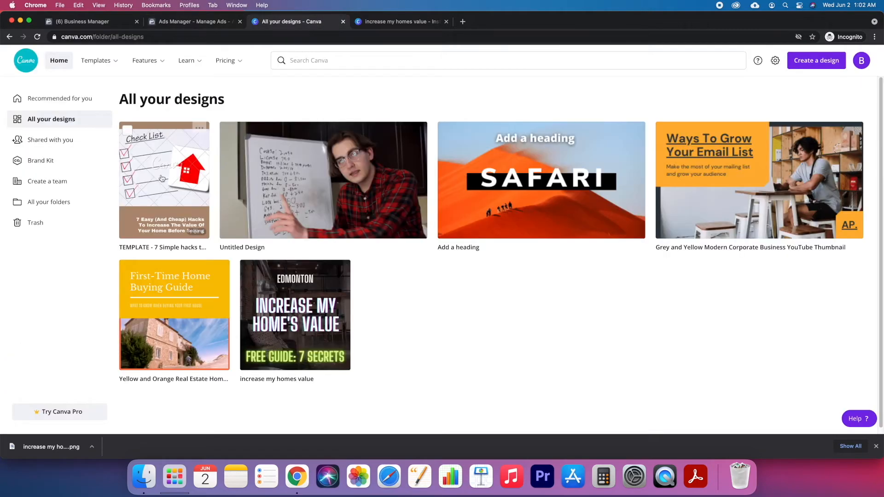
click(190, 231)
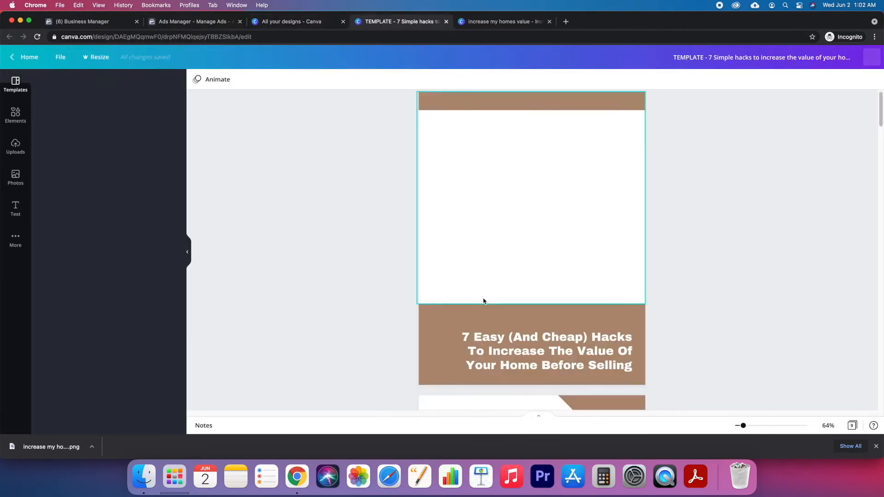
scroll(656, 362, down, 10)
scroll(596, 318, down, 15)
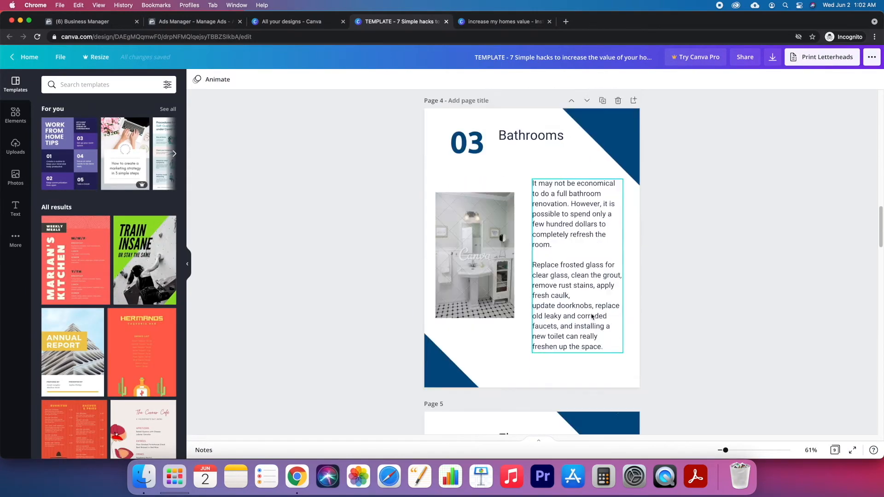
scroll(592, 316, down, 12)
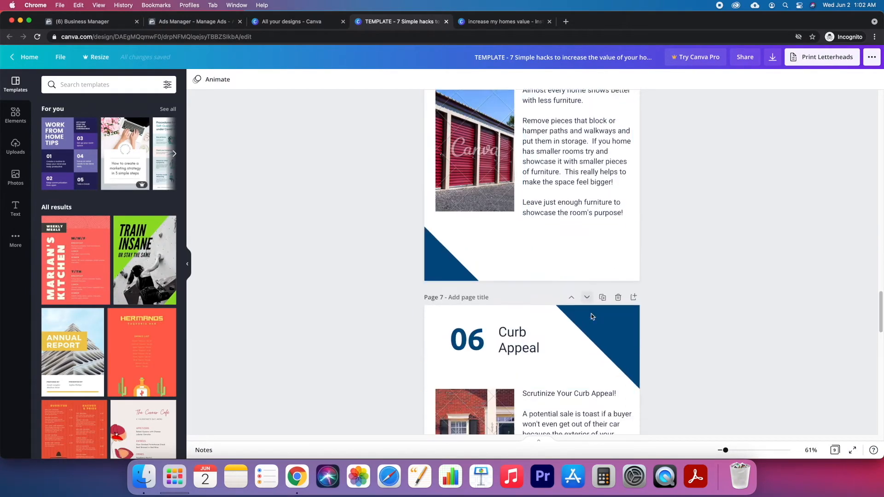
scroll(548, 249, up, 5)
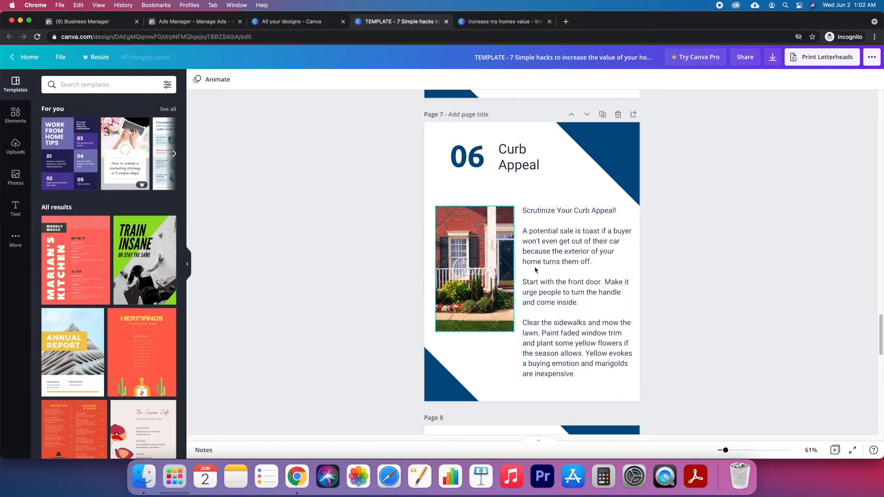
scroll(548, 249, up, 1)
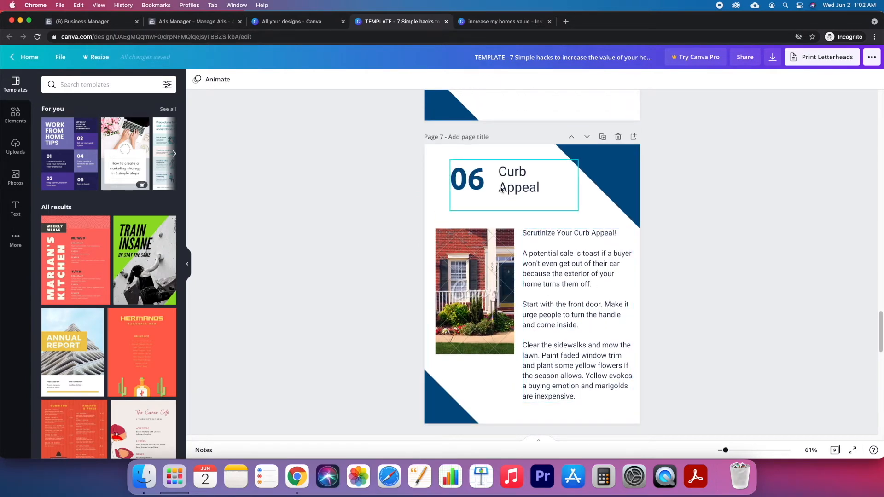
Step: Return to Ads Manager and end the primary text with "#6 is a game changer and my personal favourite!"
click(194, 25)
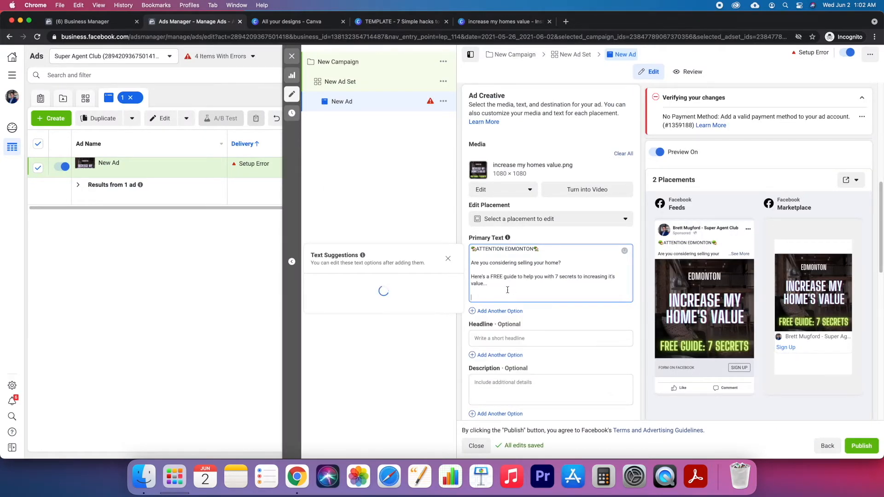
text(6 is )
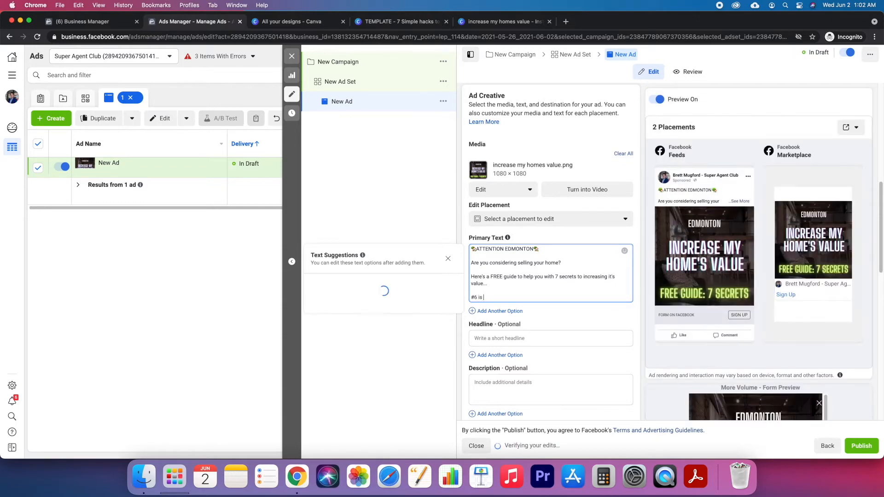
text(a game)
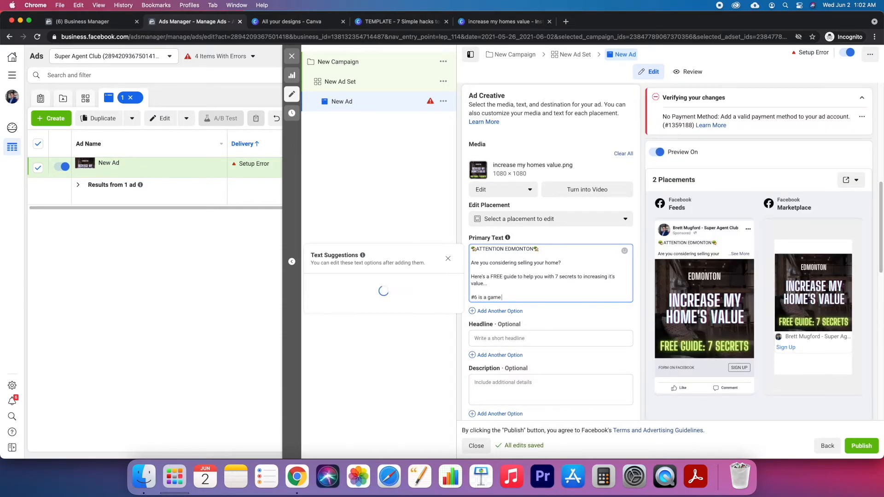
text( changr )
text( and my personal favourite!)
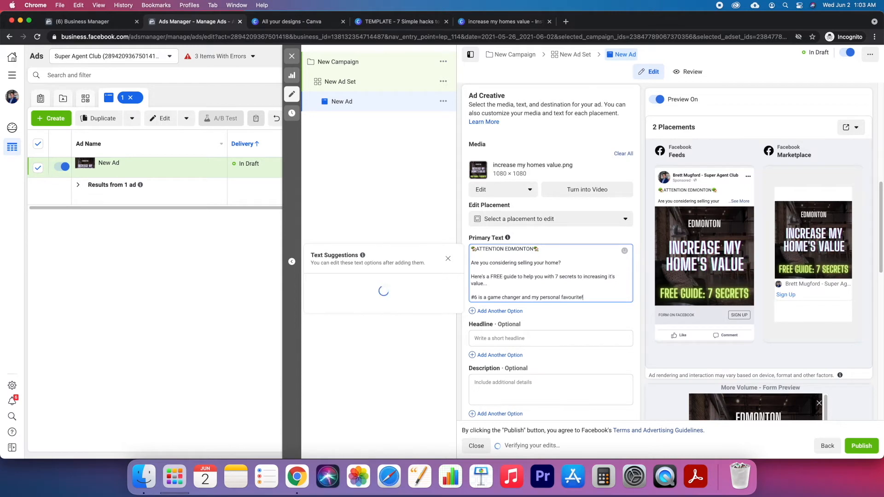
Step: Set the ad's headline to "FREE GUIDE: 7 SECRETS To Increase Your Homes Value"
scroll(548, 325, down, 1)
click(548, 325)
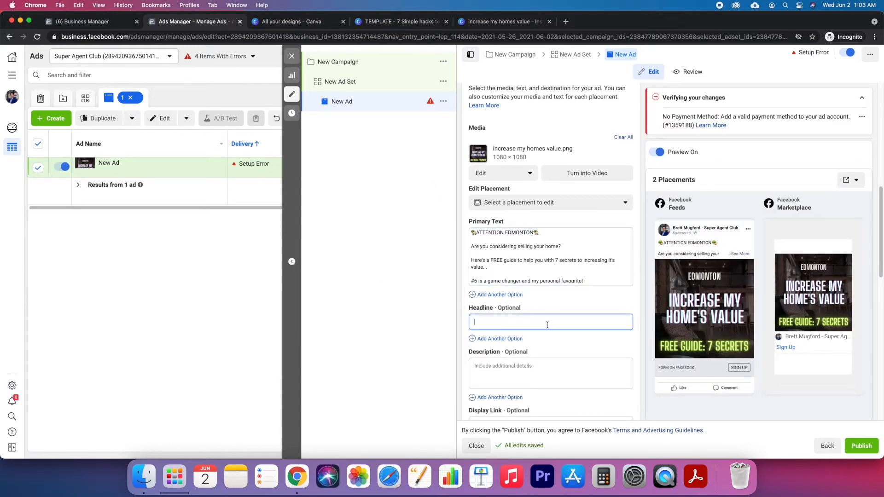
scroll(549, 320, down, 1)
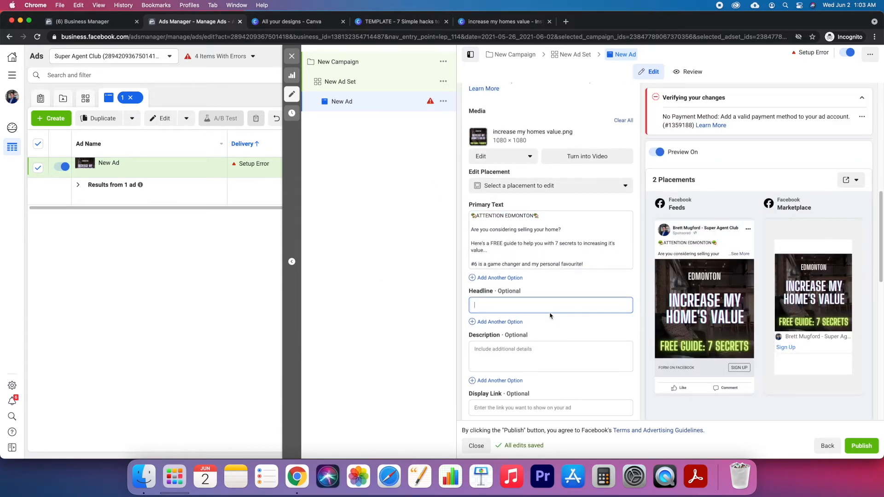
text(7 SECRETS To Increase Y)
click(476, 306)
text(FREE )
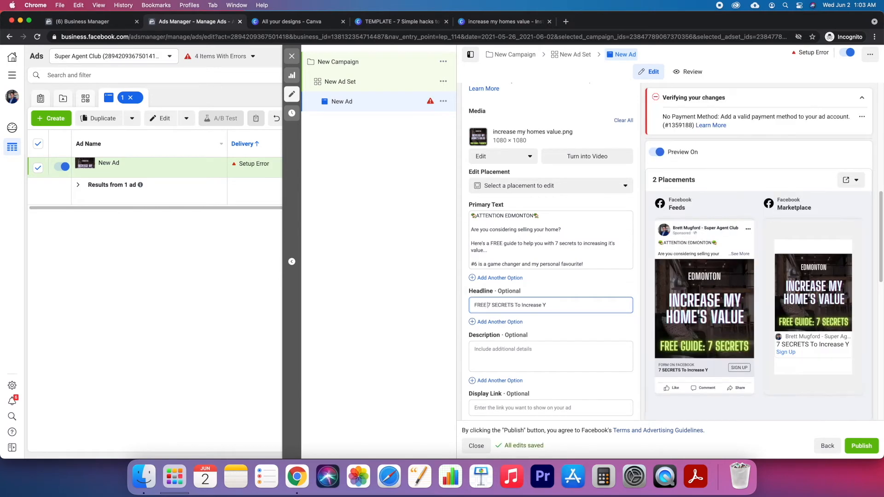
text(GUIDE:)
click(570, 305)
text(ou)
text(r )
text(Homes V)
text(alje)
text(lue)
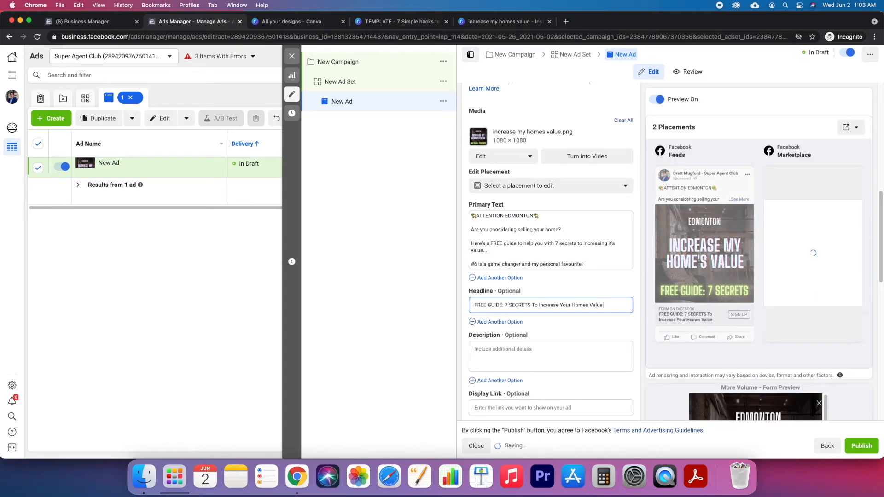
Step: Add a right-pointing hand emoji at the end of the headline
key(ctrl+super+space)
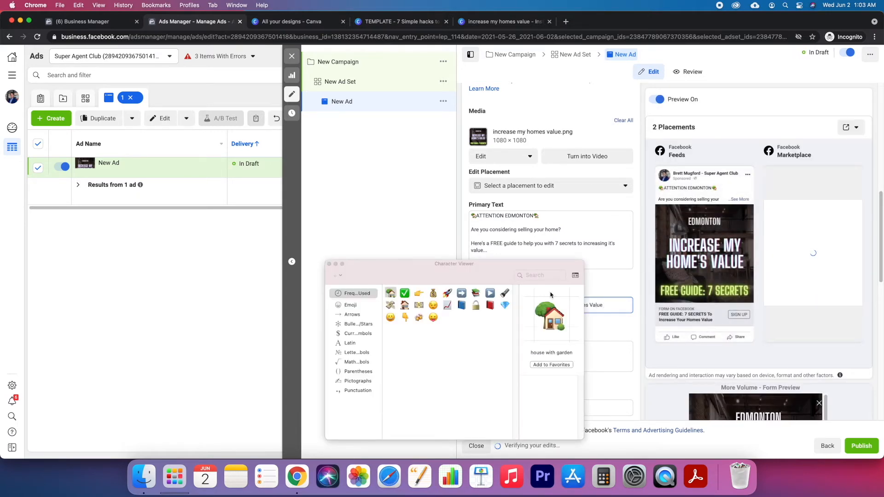
click(420, 296)
click(329, 264)
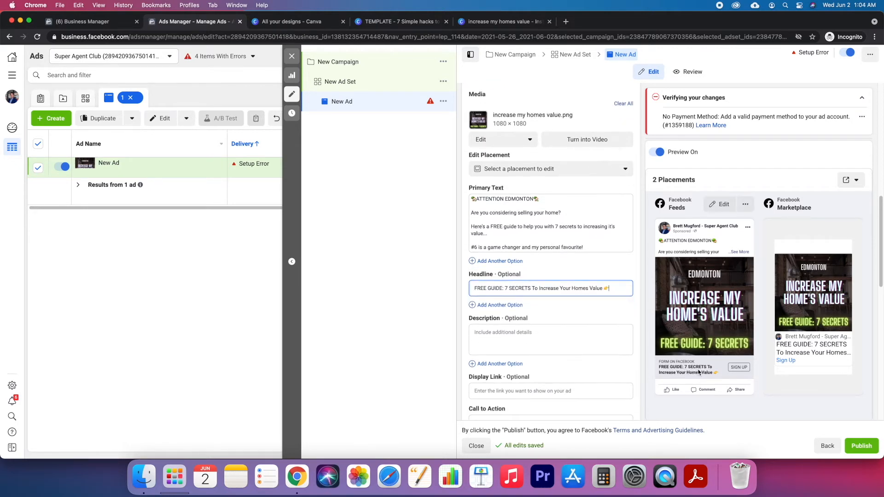
Step: Set the ad's call to action to Download and enter the agent's website domain as the display link
scroll(551, 322, down, 2)
click(550, 395)
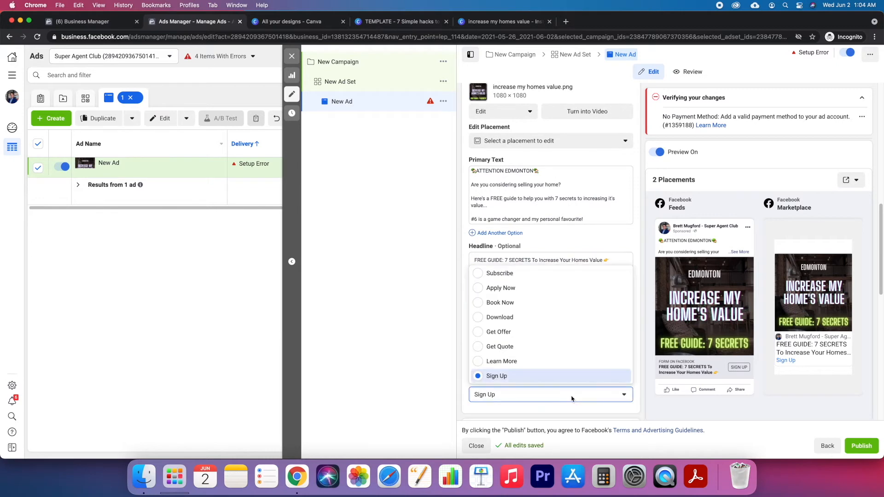
click(512, 318)
click(517, 362)
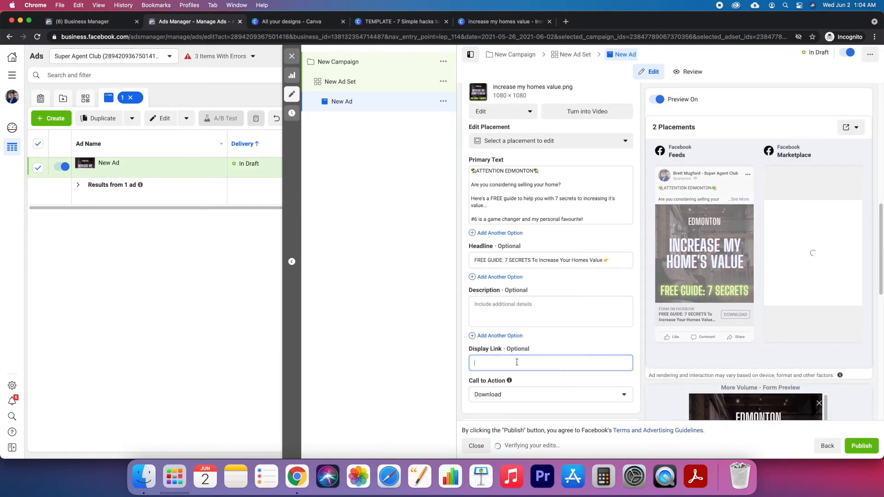
text(brettmu)
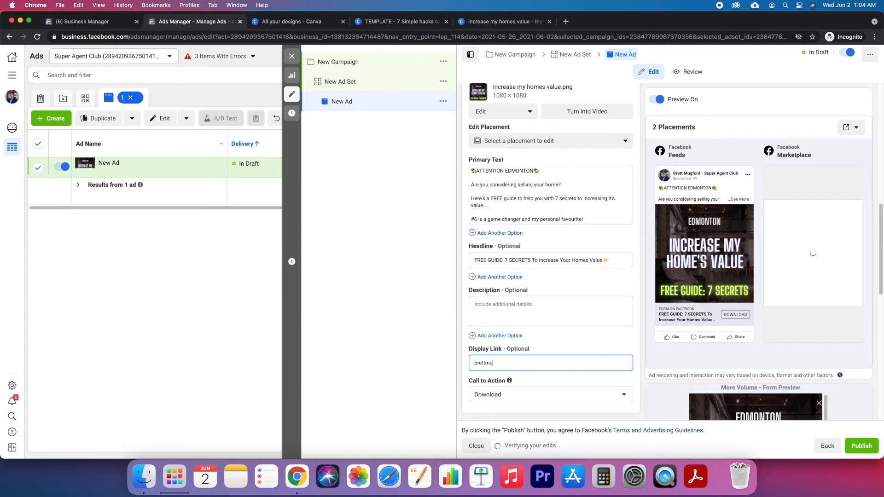
text(gford.com)
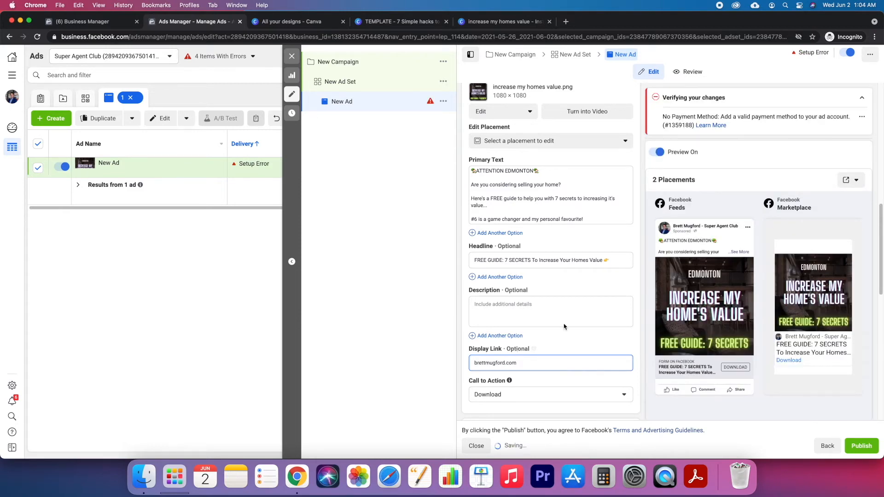
Step: Start creating a new instant form for the ad, continuing past the notice on credit, employment or housing ads
scroll(566, 325, down, 5)
scroll(494, 269, down, 3)
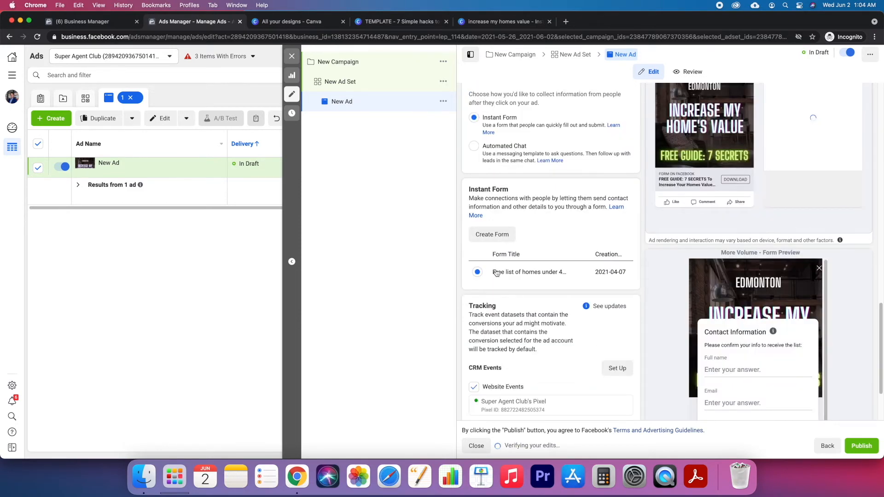
click(491, 235)
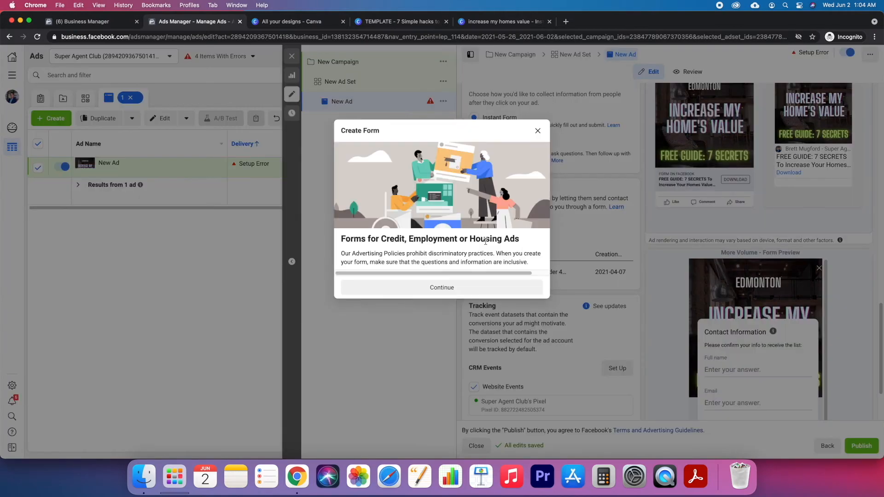
click(454, 287)
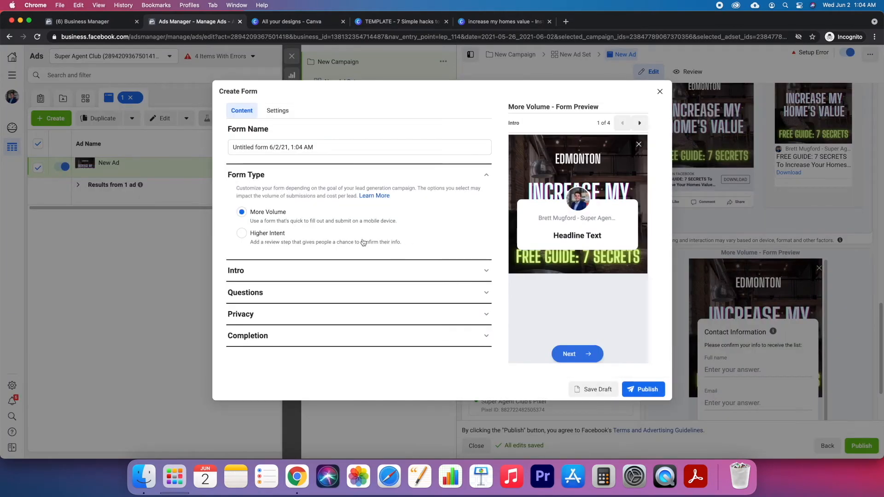
Step: Remove the greeting from the form's intro section
click(272, 271)
scroll(460, 338, down, 5)
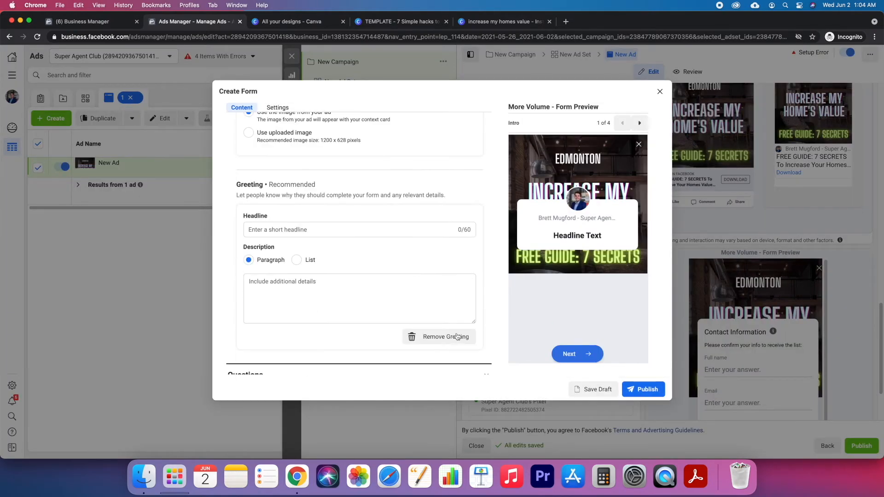
click(461, 337)
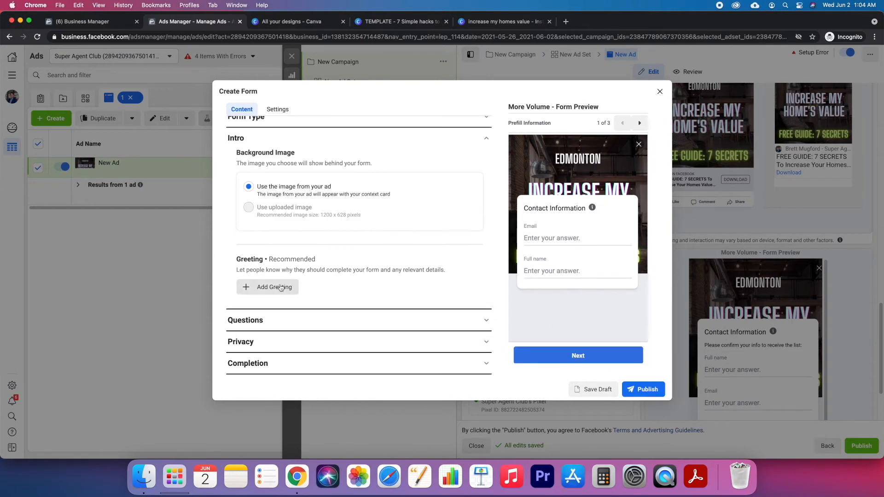
Step: Add Phone number from the contact fields to the form's prefill questions
click(271, 319)
scroll(284, 301, down, 3)
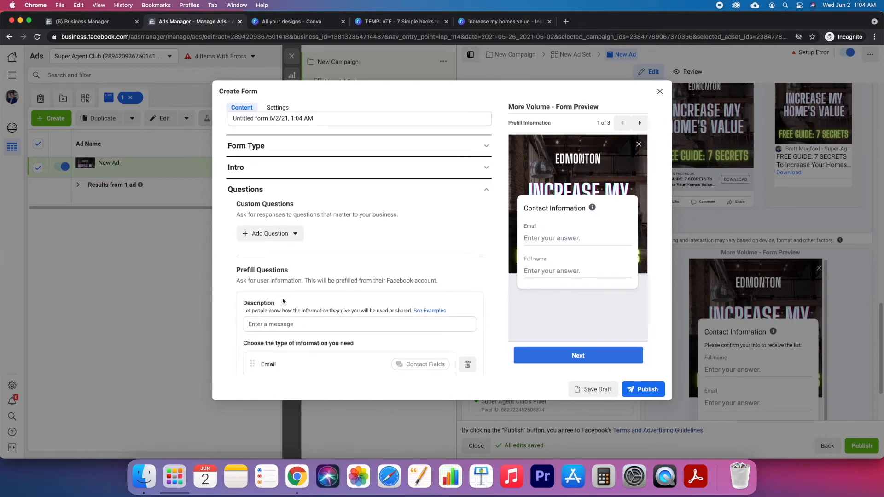
scroll(284, 301, down, 2)
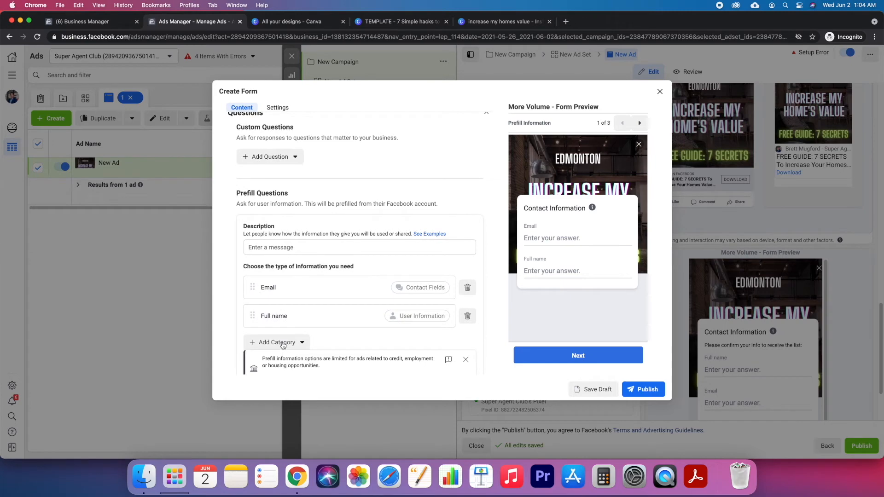
click(279, 344)
mouse_move(290, 359)
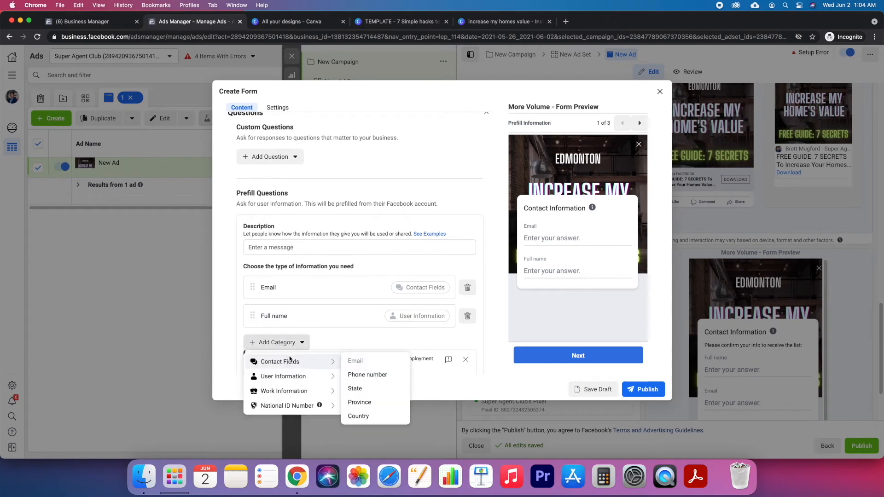
click(377, 375)
Step: Add a multiple-choice custom question to the form reading "How soon are you thinking about selling?"
scroll(332, 341, down, 2)
scroll(333, 342, down, 2)
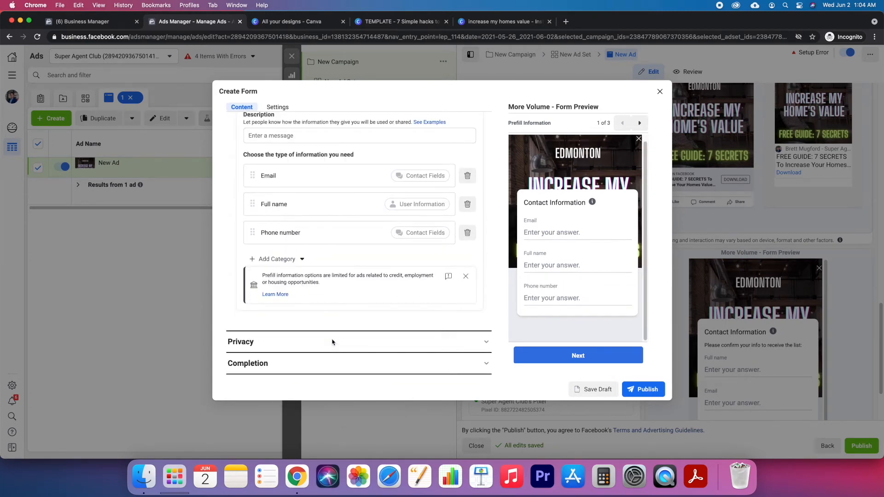
scroll(332, 342, up, 4)
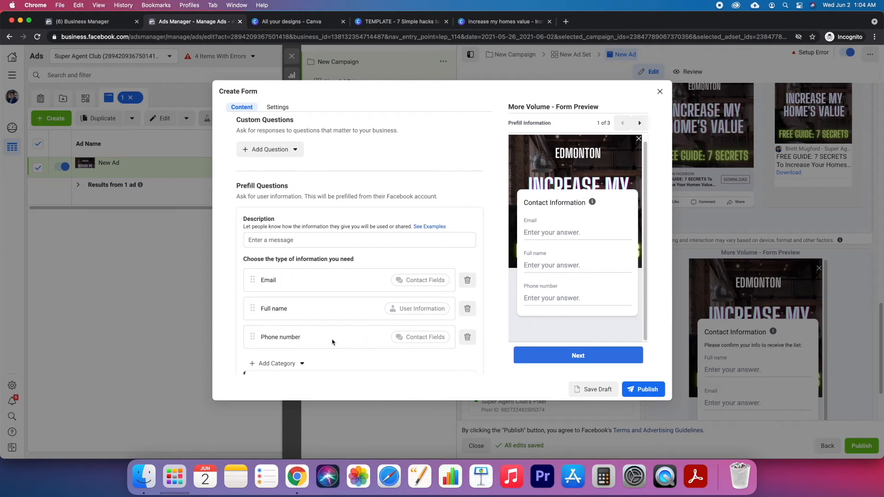
scroll(332, 342, up, 1)
click(279, 166)
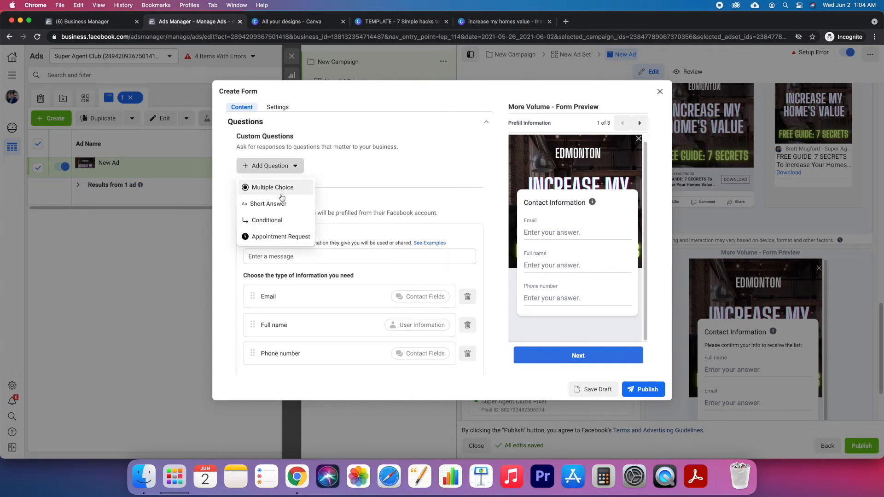
click(281, 190)
click(313, 181)
text(How s)
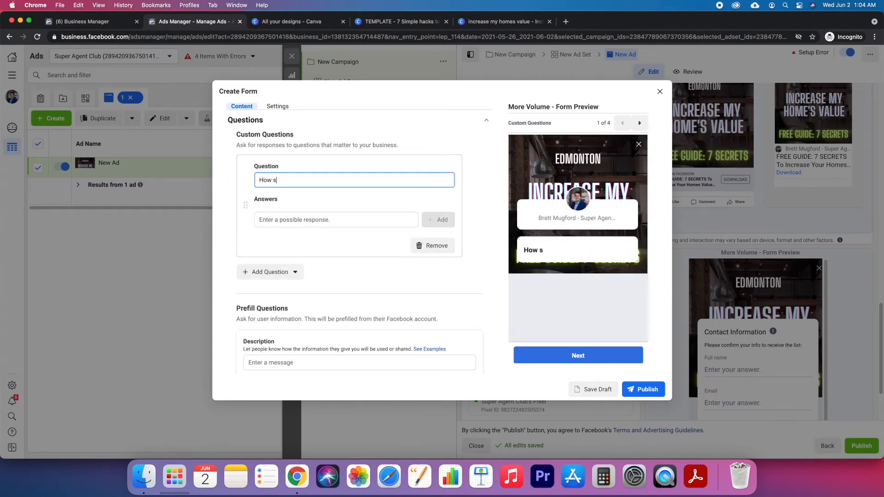
text(oon are you think)
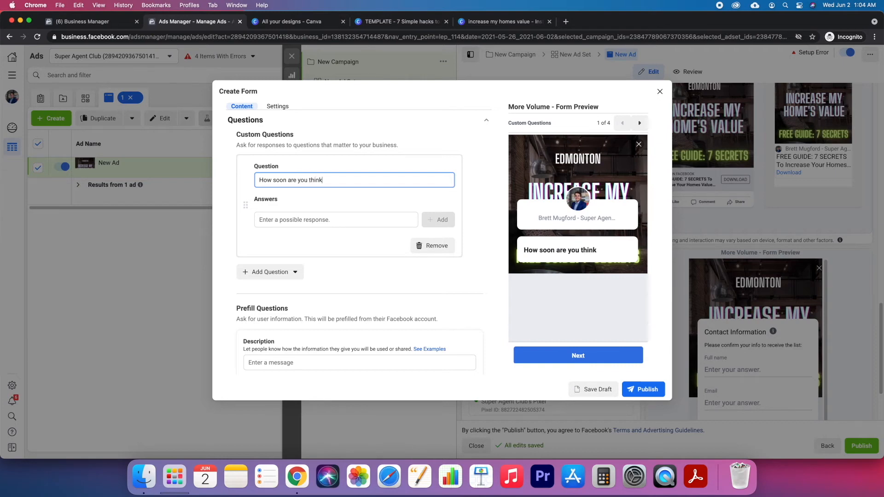
text(ing about selling?)
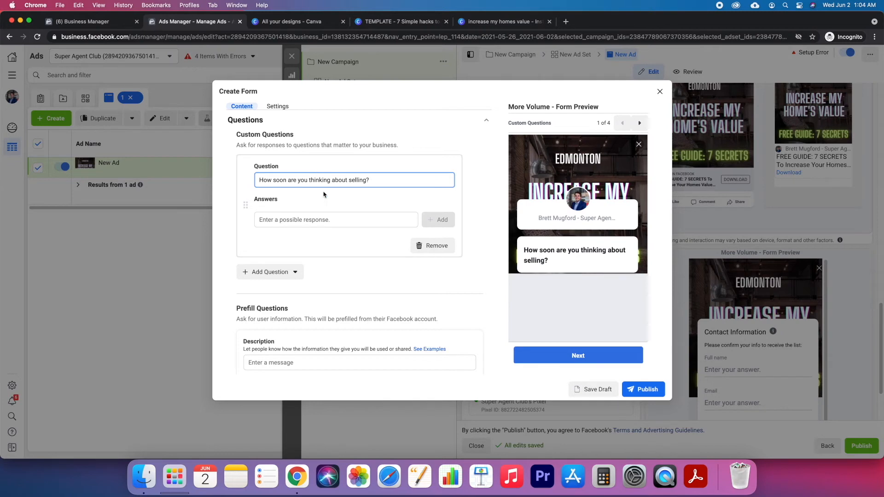
Step: Add "As Soon As Possible" and "1-3 Months" as possible answers to the selling question
click(340, 219)
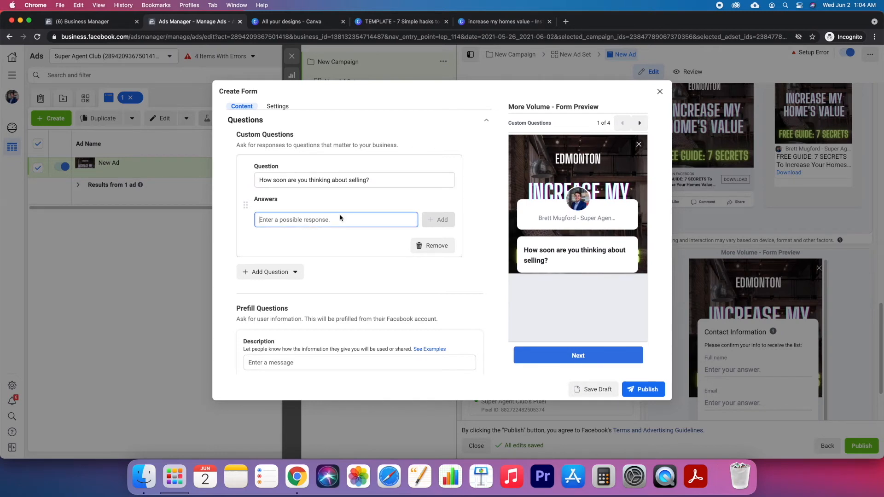
text(As Soon As Possible)
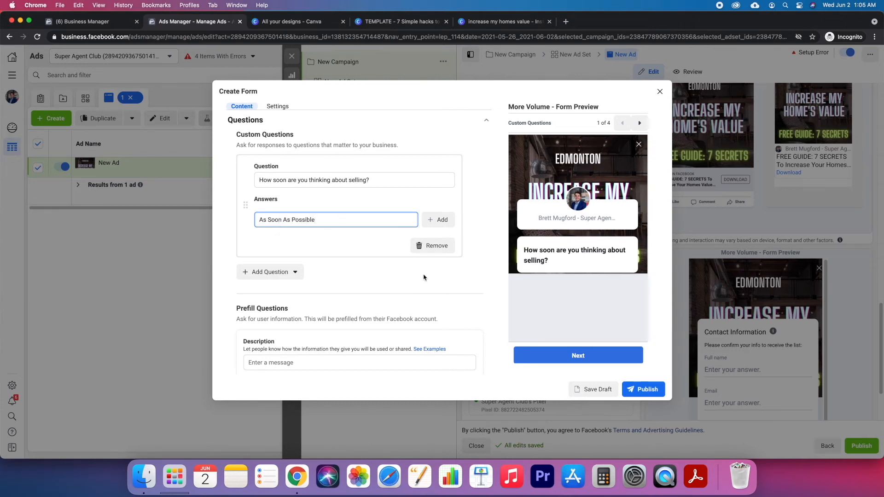
click(439, 220)
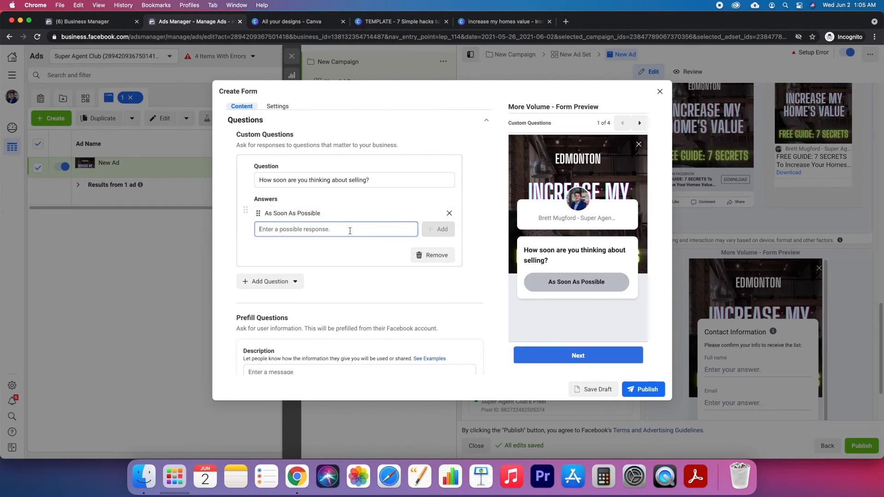
text(1-3 )
text(mon)
text(Months)
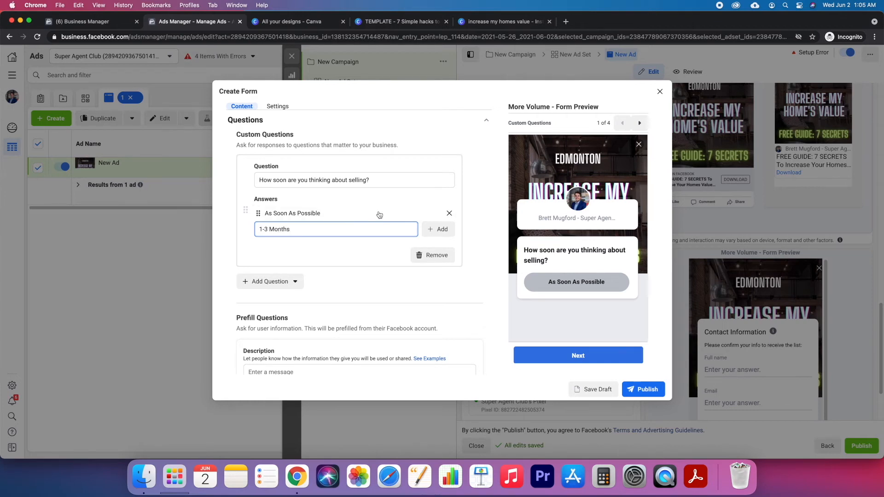
click(437, 229)
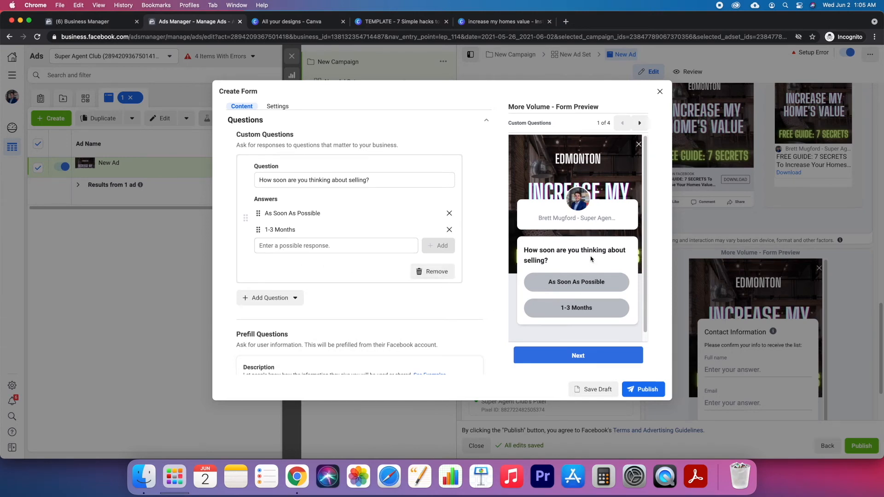
Step: Enter "Please confirm your info to receive the free guide:" as the description of the prefill questions
scroll(592, 260, down, 1)
scroll(364, 352, down, 3)
scroll(364, 353, down, 2)
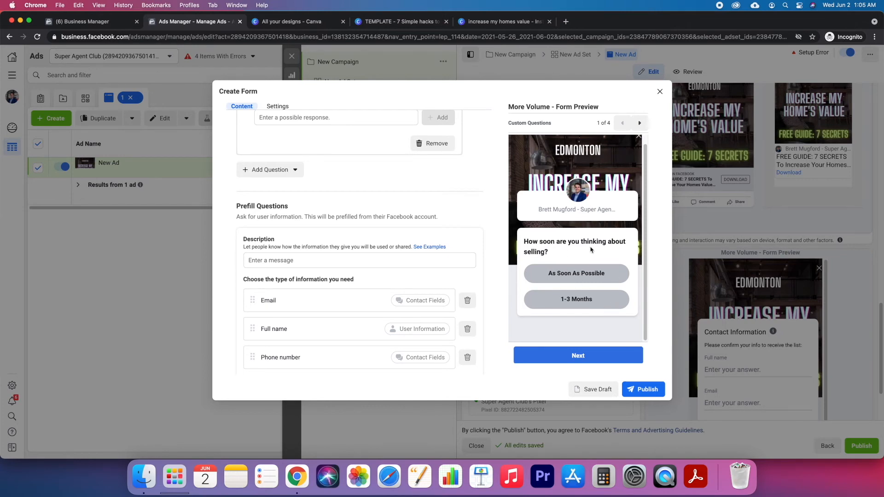
scroll(370, 293, down, 1)
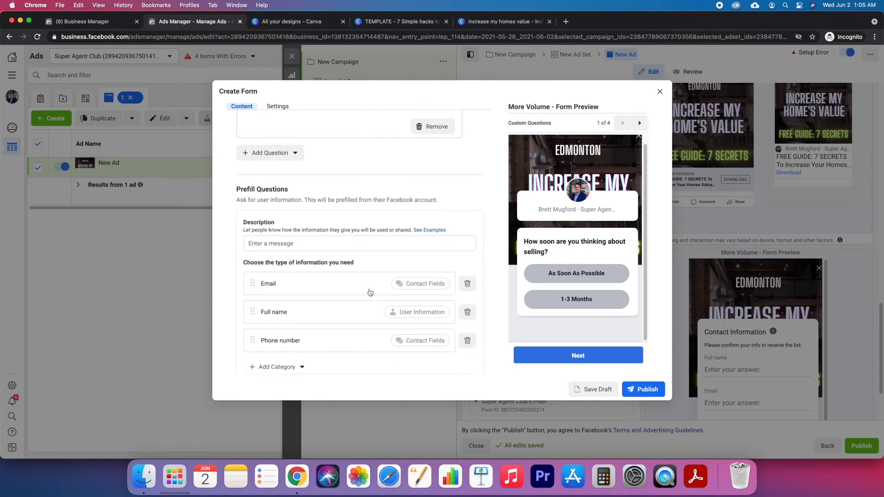
click(639, 124)
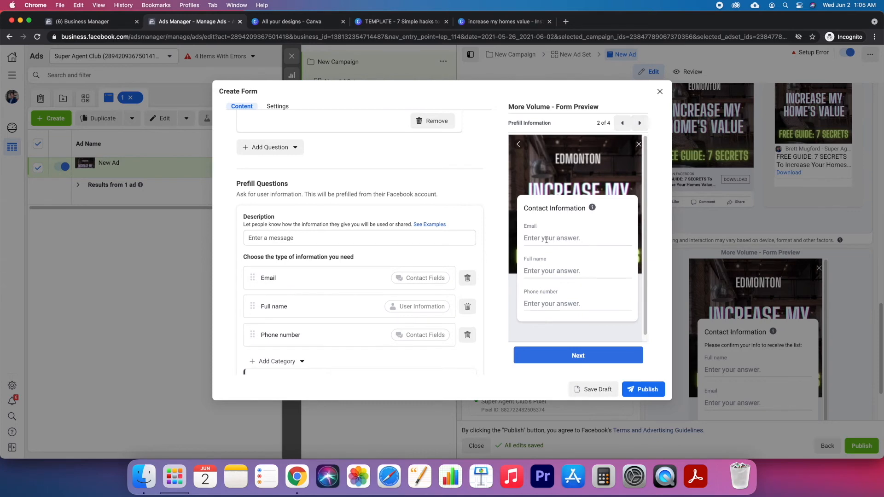
click(253, 238)
scroll(277, 240, down, 5)
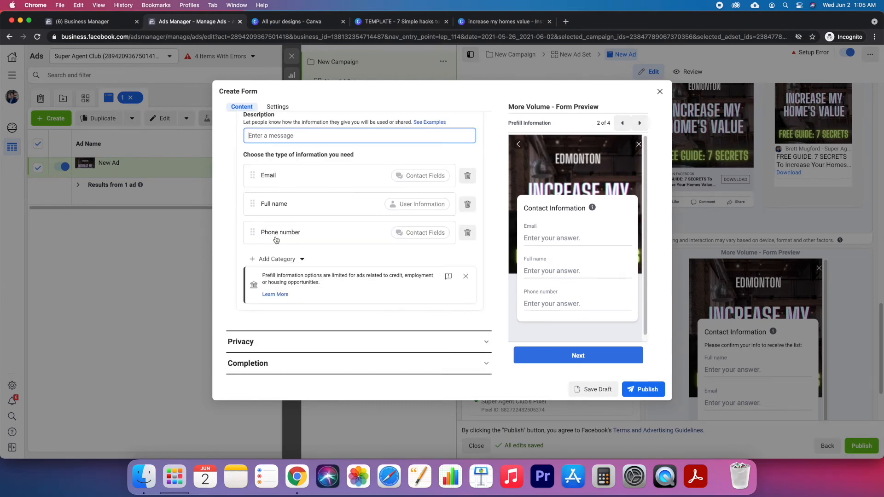
text(Pleas)
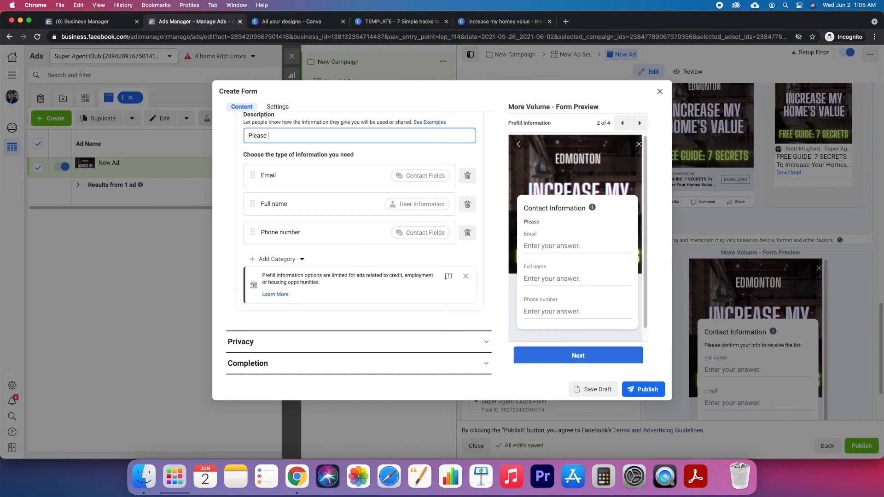
text(e confirm your info)
text(to receive the free guif)
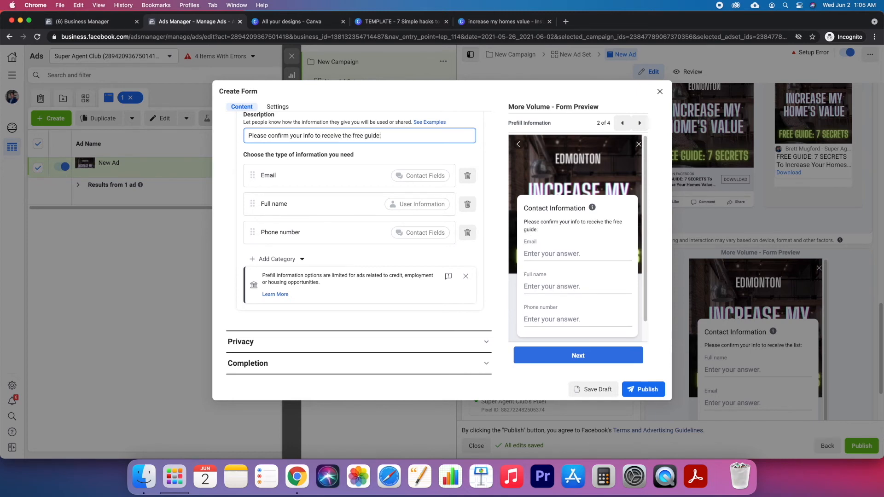
Step: Set the privacy policy's link text to "Privacy Policy" and select its empty link field
click(300, 343)
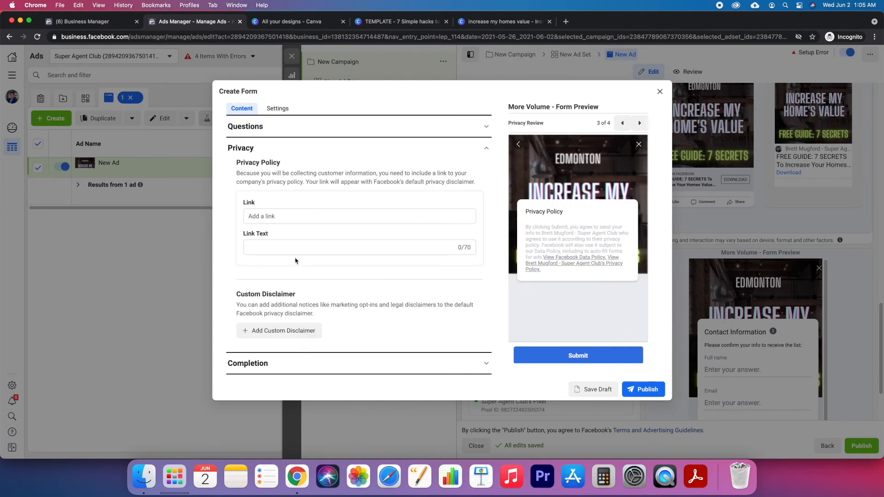
click(267, 217)
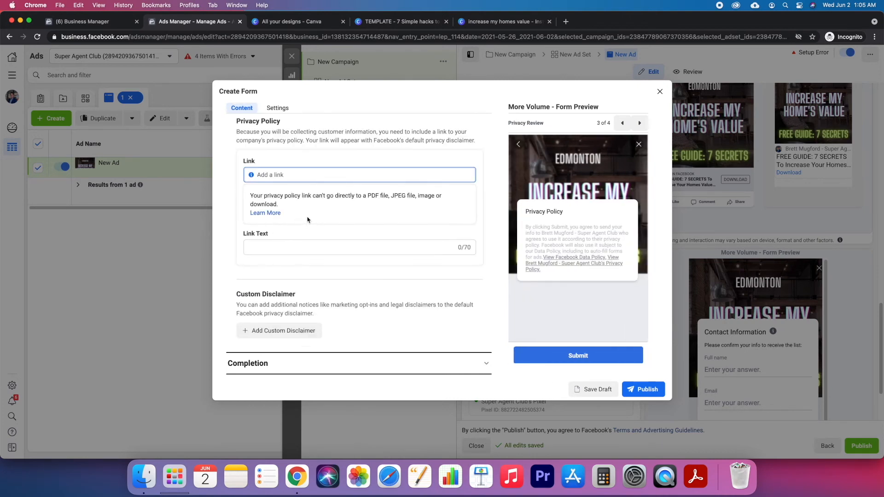
click(316, 245)
text(Pri)
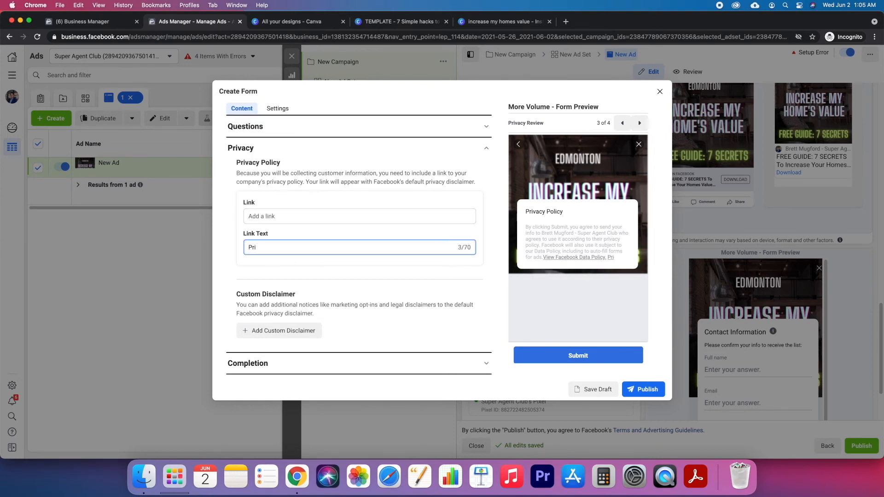
text(vacy Policy)
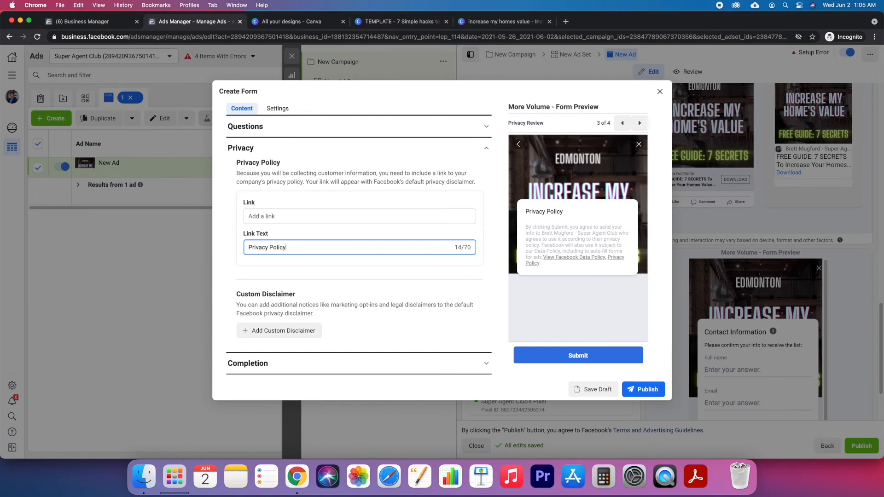
click(288, 216)
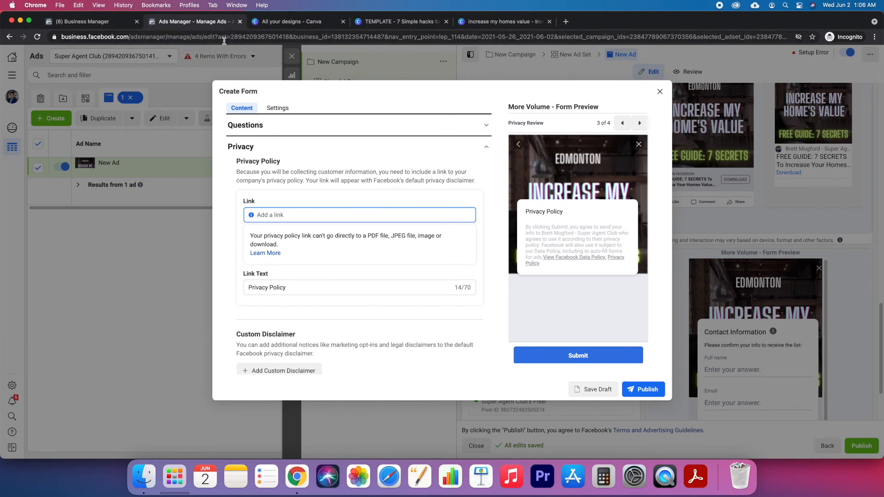
scroll(364, 283, down, 2)
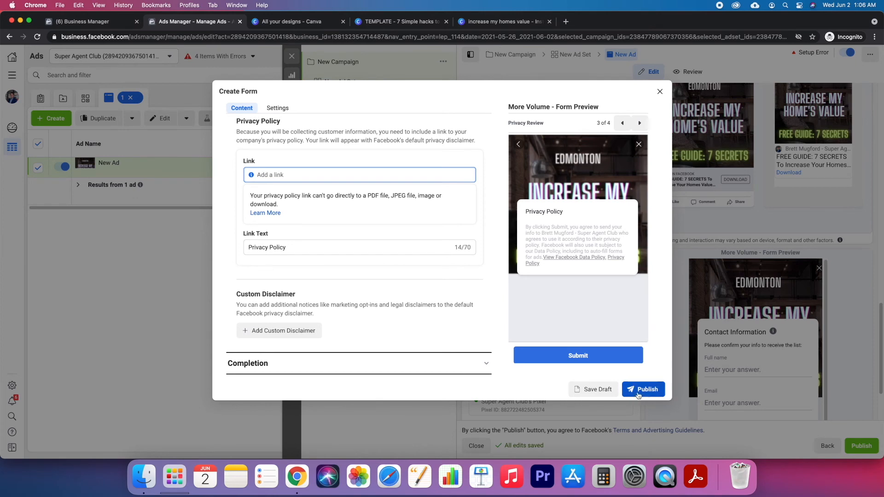
Step: Review the custom question, contact information and privacy pages in the form preview
click(624, 123)
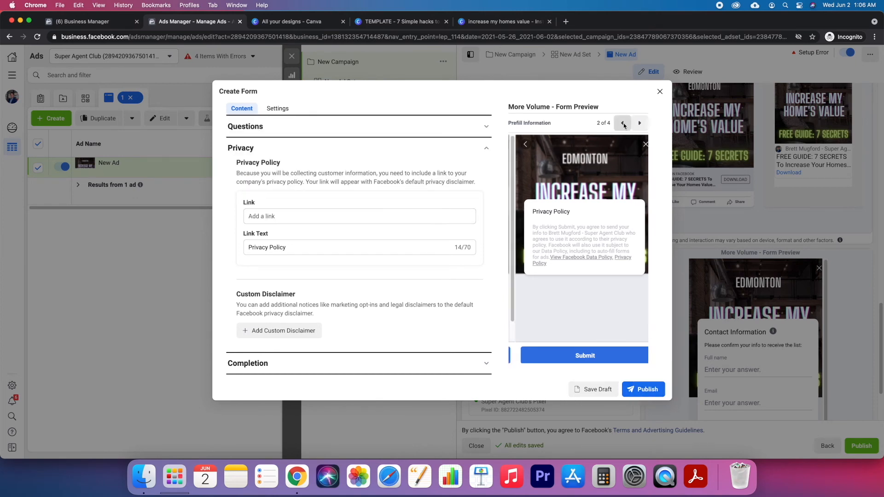
click(624, 123)
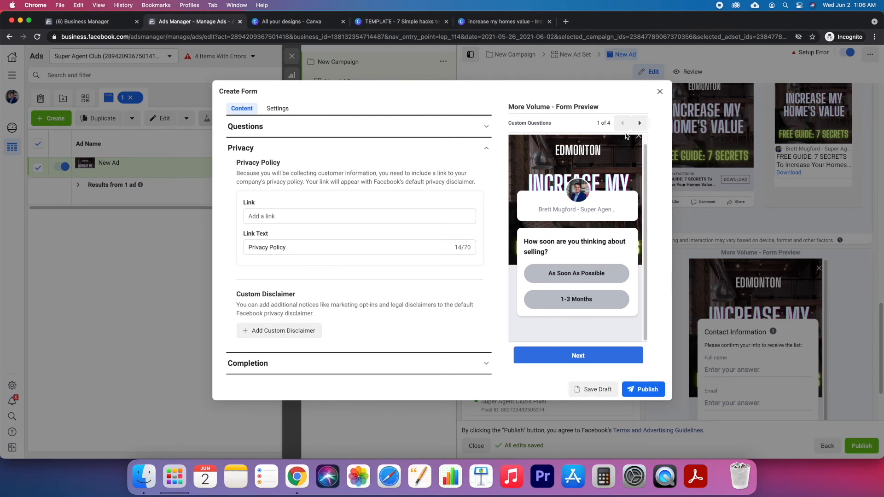
click(639, 123)
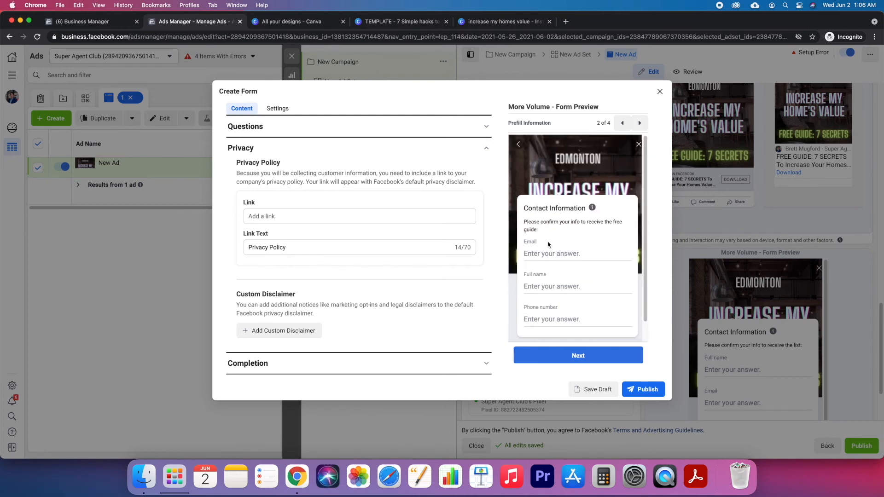
click(641, 123)
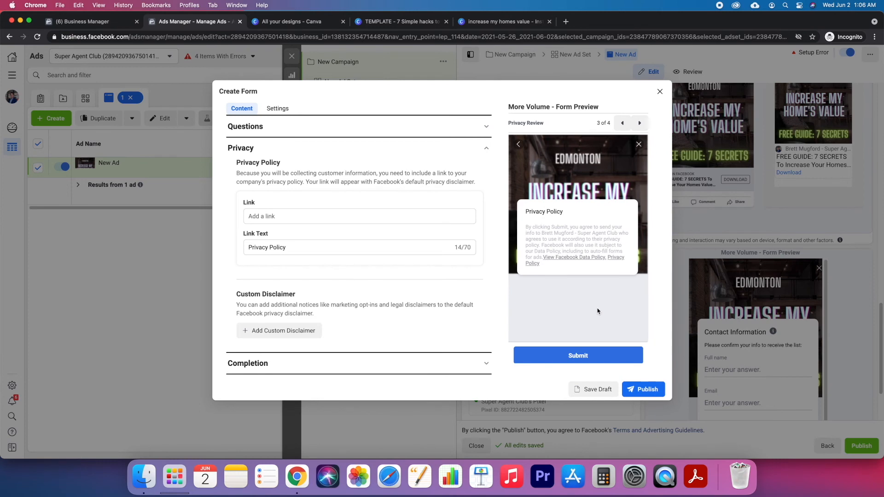
Step: Change the completion message's description to "You can now download the free guide below!", correcting the misspelled words
click(375, 364)
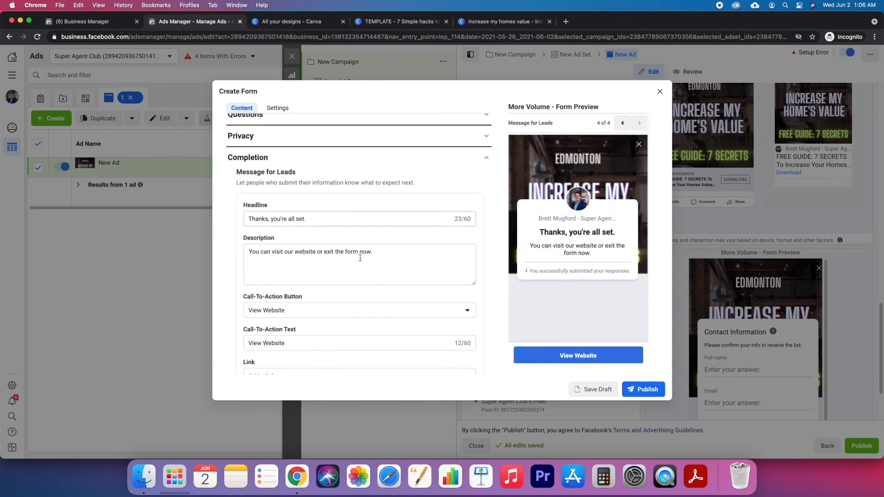
drag(372, 252, 272, 253)
text(now donwload the free guode blow)
key(BackSpace)
key(BackSpace)
key(BackSpace)
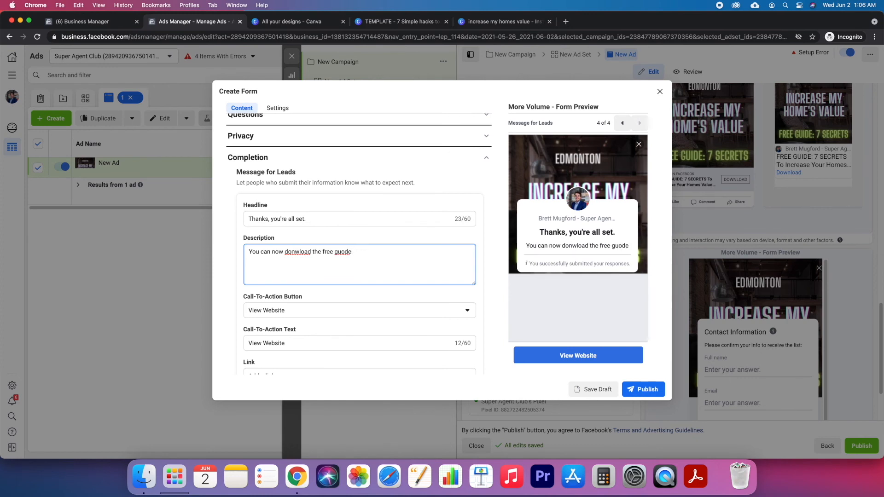
text(elow!)
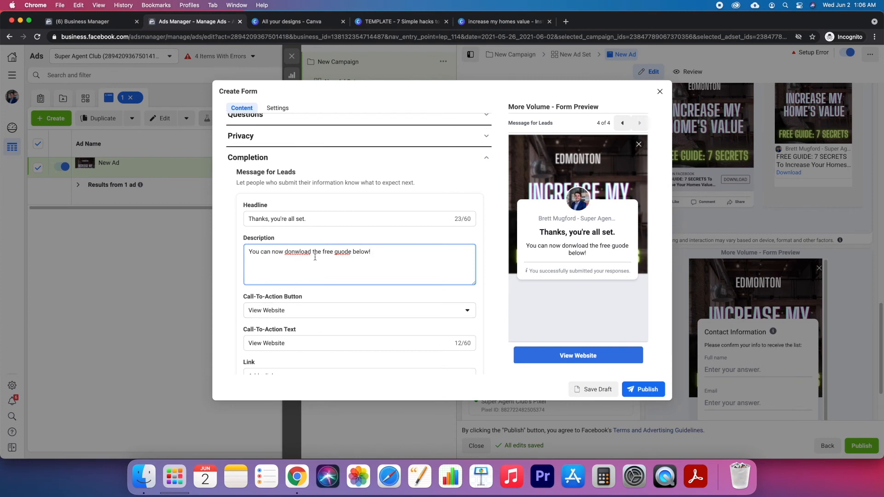
right_click(297, 252)
click(342, 256)
right_click(343, 253)
click(357, 257)
Step: Set the completion call-to-action button to Download with the text "Get The Free Guide Now"
scroll(310, 286, down, 1)
click(312, 302)
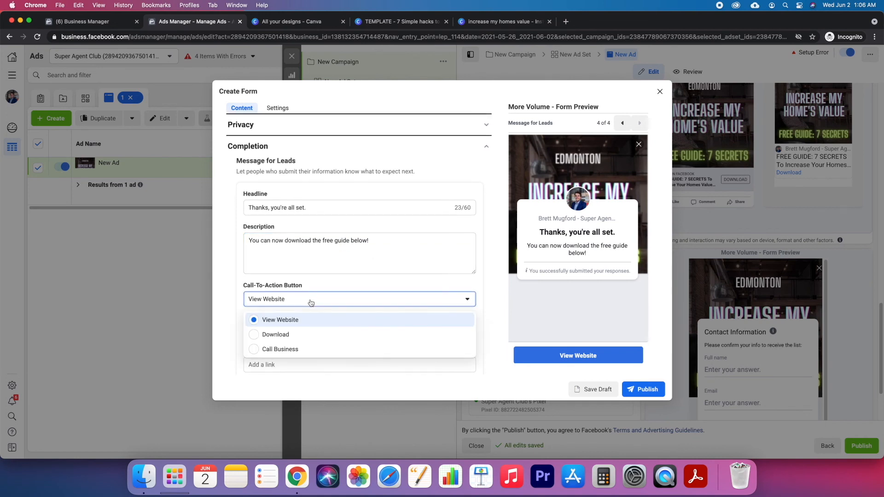
click(300, 335)
scroll(304, 336, down, 2)
click(299, 309)
text(Get The Free GuiNow)
Step: Select the completion message's empty link field and check the link-sharing options of the 7 Simple hacks guide template in Canva
click(294, 342)
scroll(292, 340, down, 2)
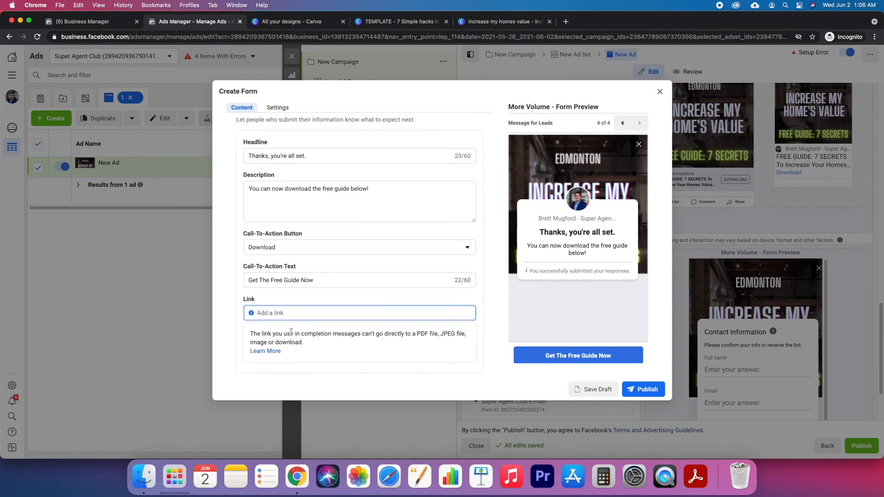
scroll(291, 332, down, 1)
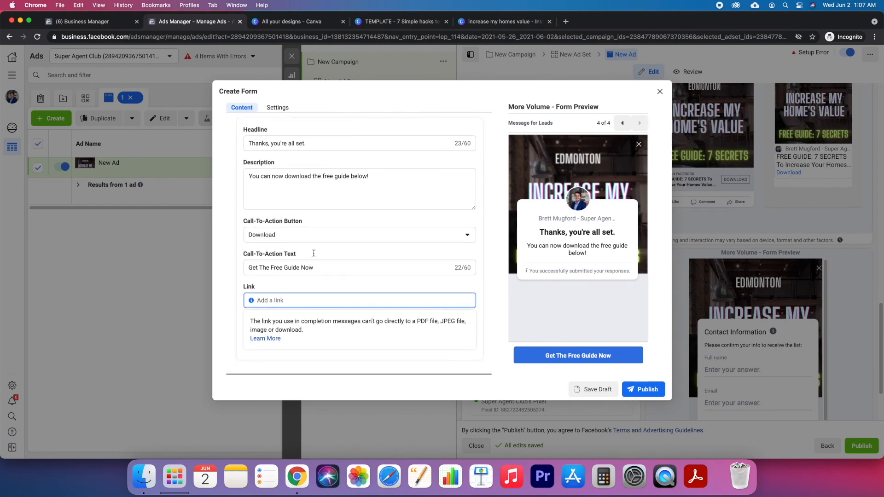
click(389, 23)
scroll(670, 149, up, 1)
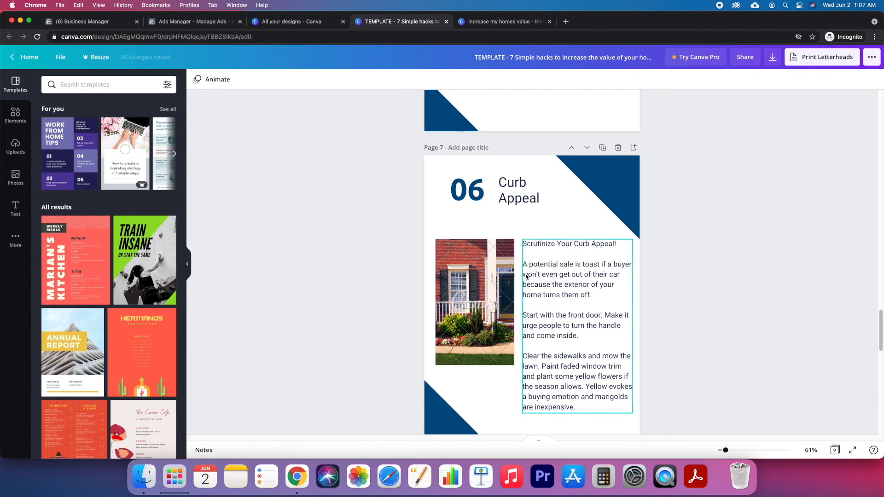
click(743, 58)
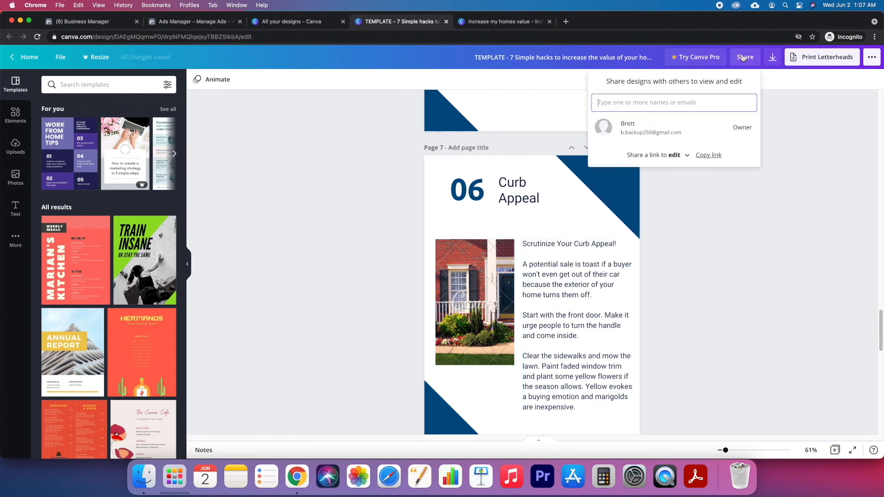
click(754, 220)
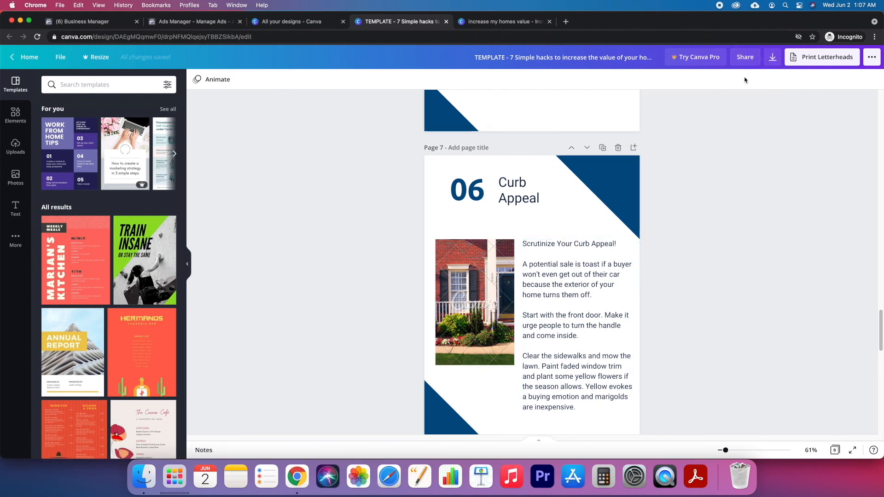
Step: Return to Ads Manager and close the lead form, discarding the work in progress
click(189, 21)
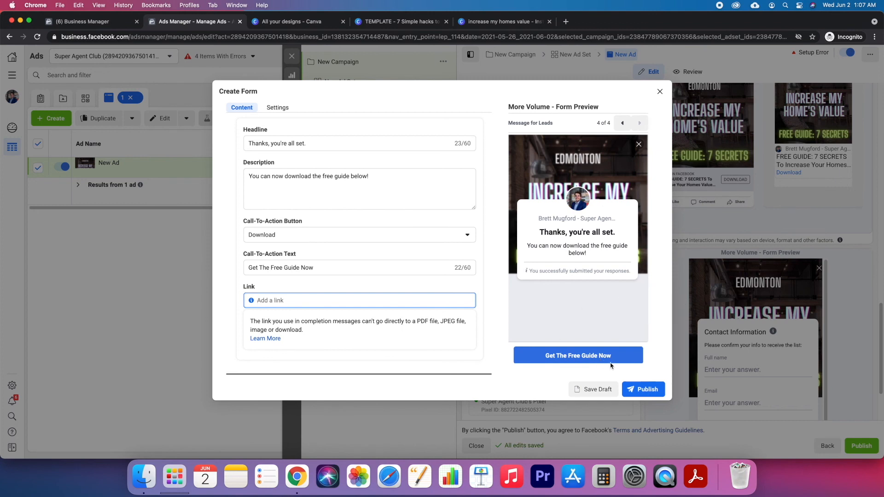
click(660, 91)
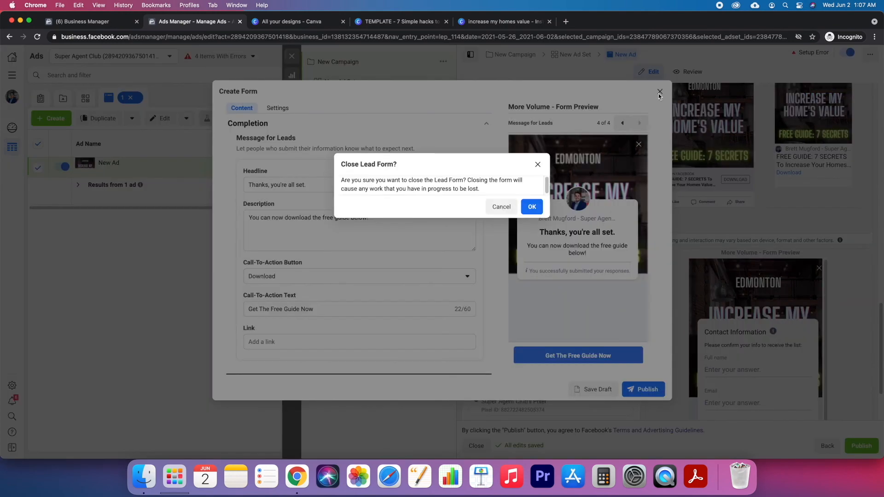
click(533, 208)
Step: Review the new ad's instant form, tracking, identity and creative settings along with its placement previews
scroll(658, 362, down, 2)
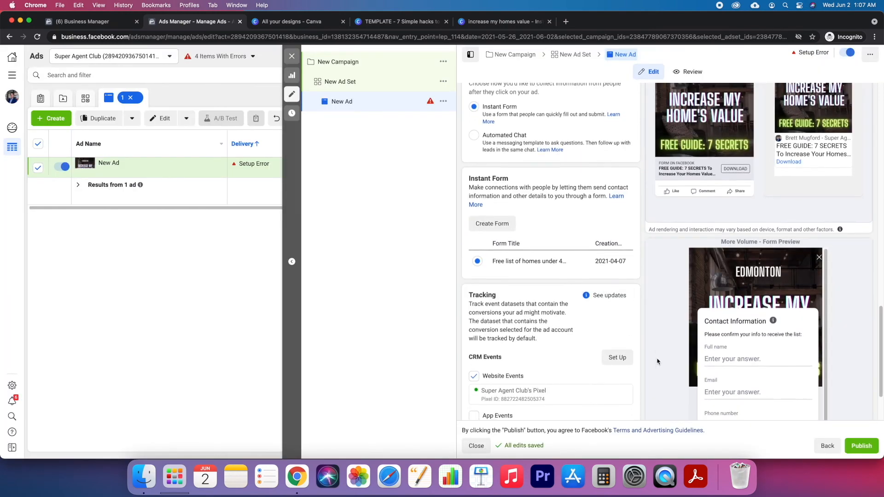
scroll(502, 378, down, 1)
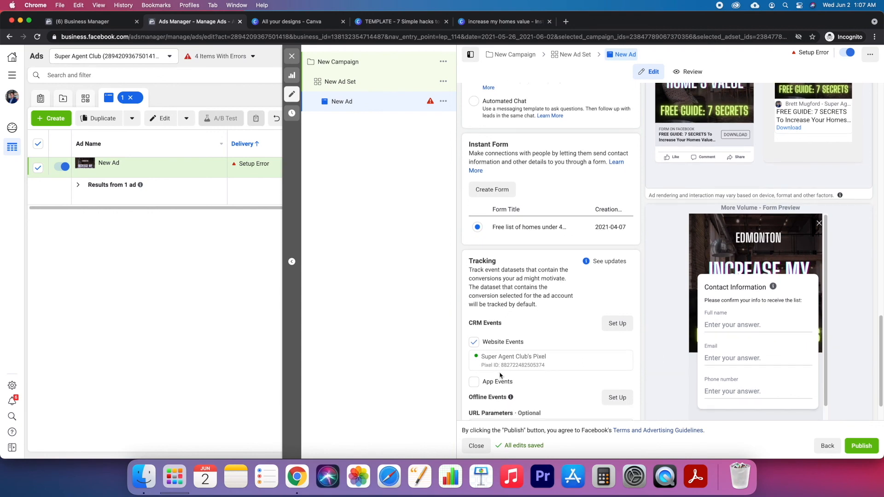
scroll(574, 344, down, 2)
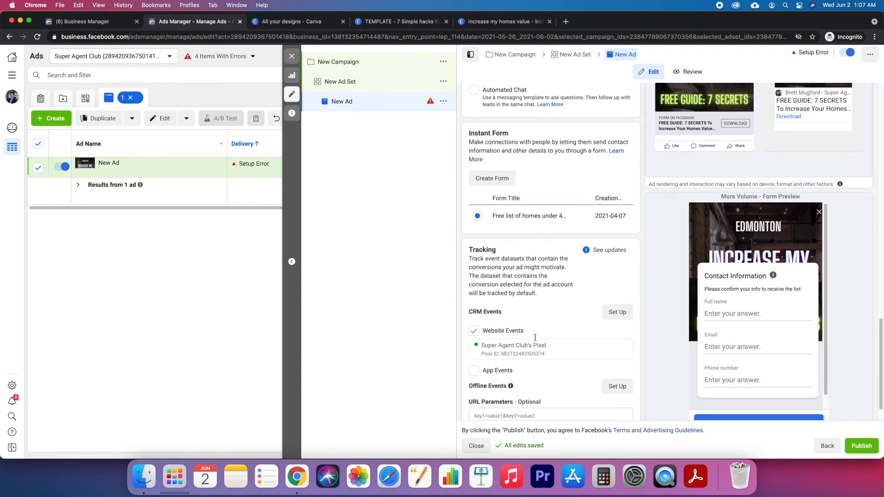
scroll(547, 330, up, 10)
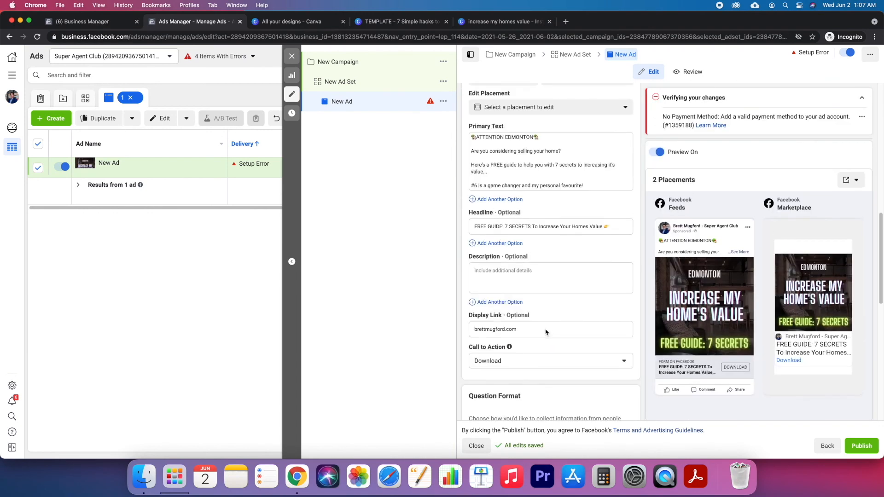
scroll(546, 331, up, 6)
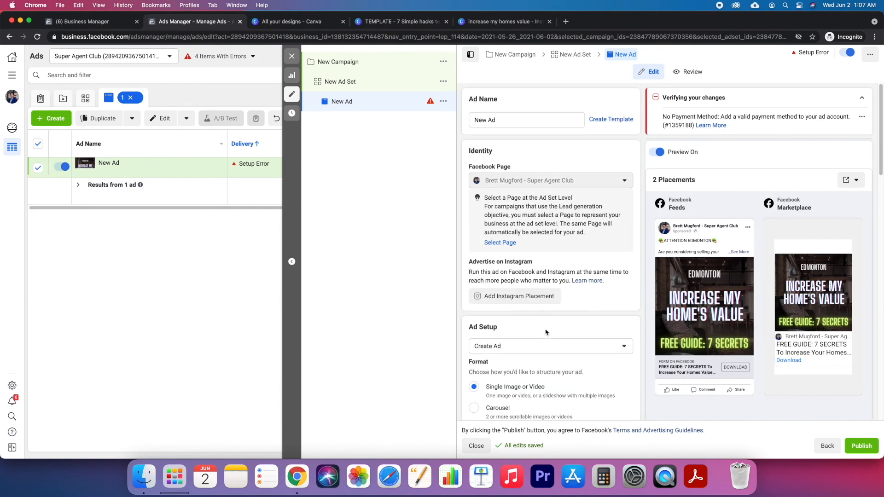
scroll(546, 333, down, 5)
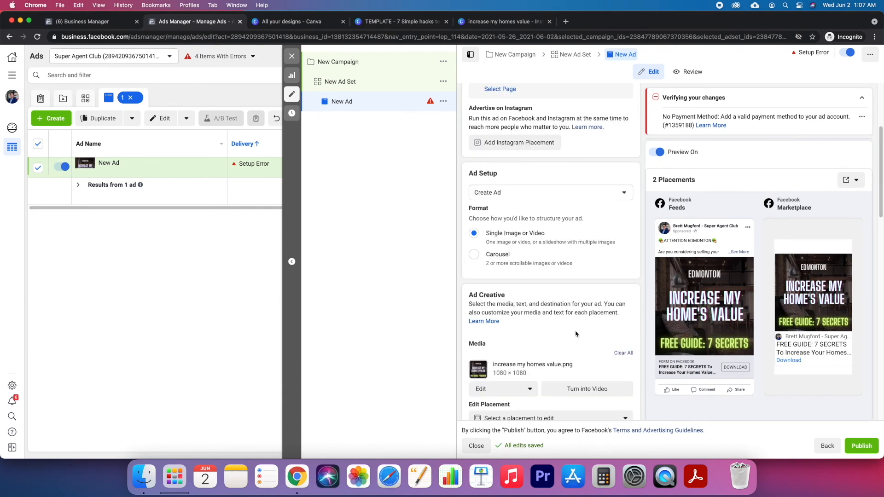
mouse_move(694, 324)
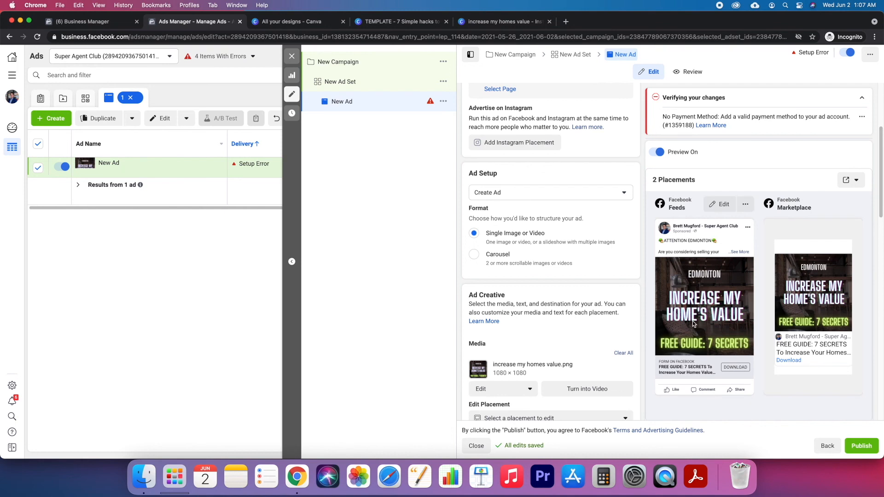